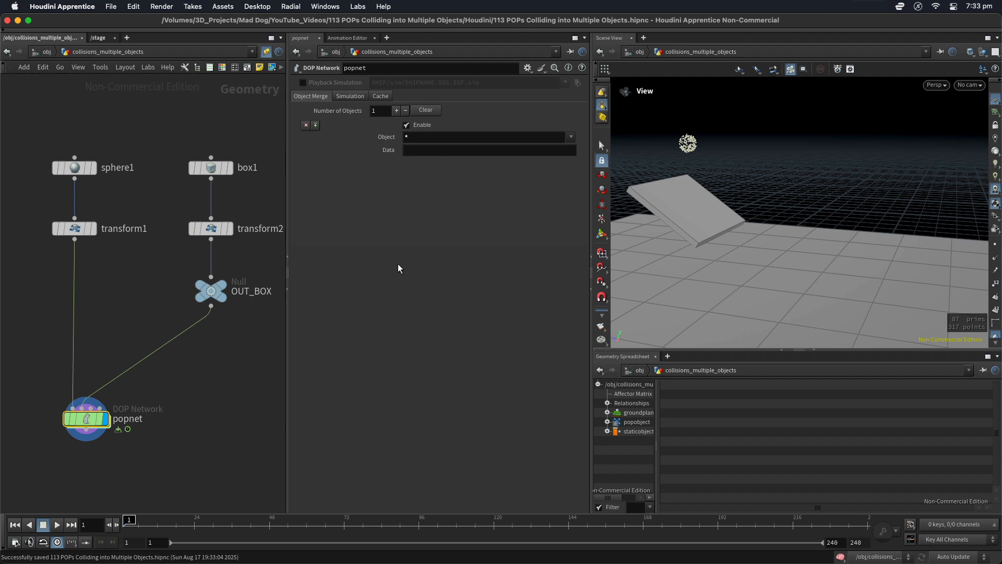
Play the particle simulation, examine the stream colliding with the tilted box and ground from several angles, and return to the first frame
mouse_move(717, 226)
right_mouse_down()
mouse_move(727, 250)
mouse_move(722, 241)
right_mouse_up()
key("space+f")
right_click_drag(802, 204, 887, 166)
middle_click_drag(834, 193, 799, 259)
left_click_drag(799, 259, 848, 182)
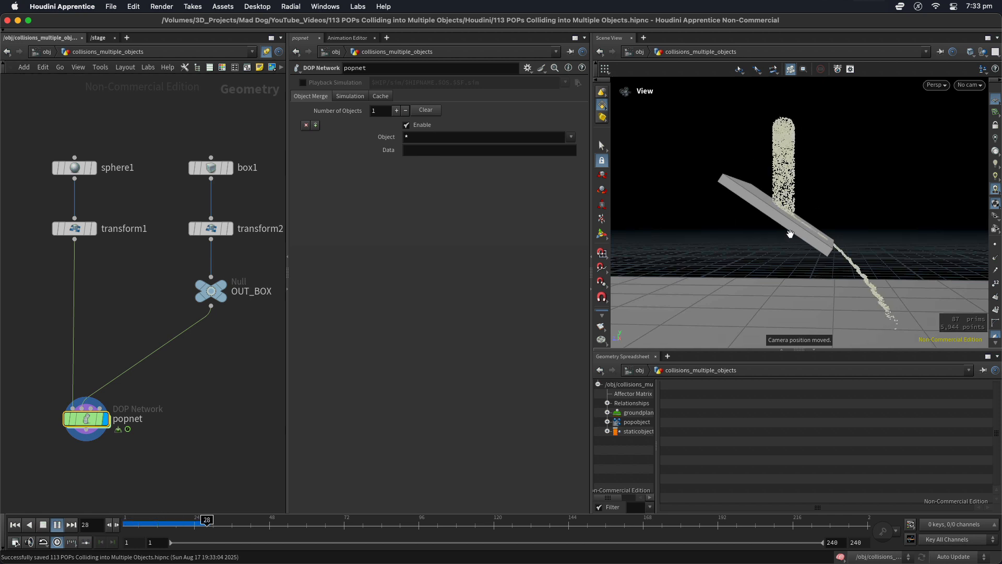
left_click_drag(856, 233, 731, 284)
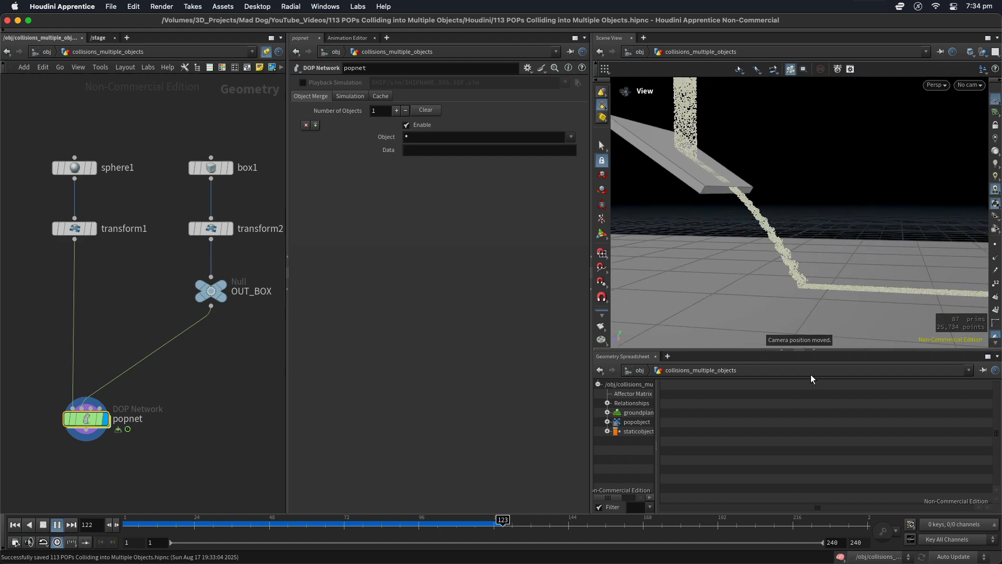
left_click_drag(830, 251, 884, 273)
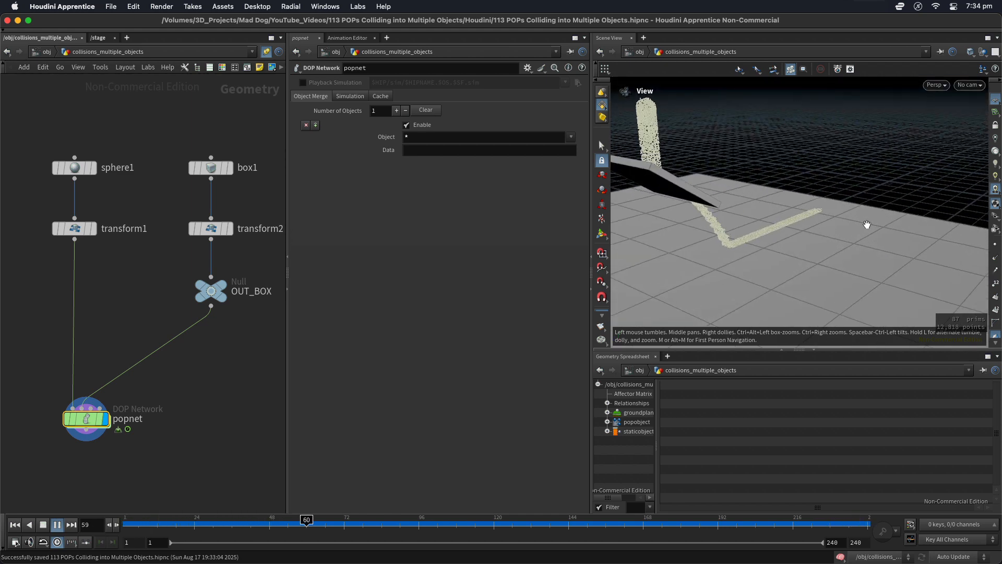
left_click_drag(868, 224, 798, 162)
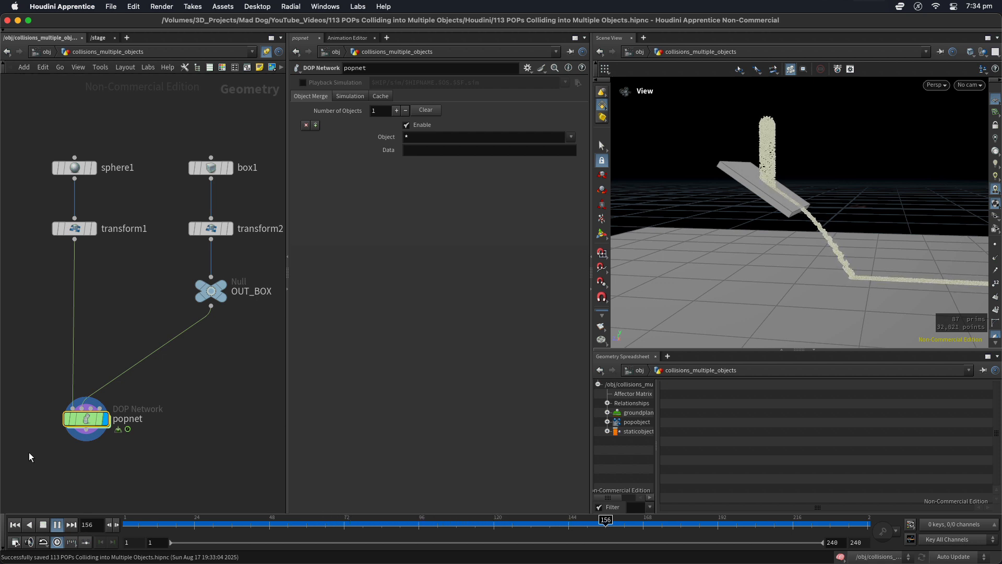
key("ctrl+Up")
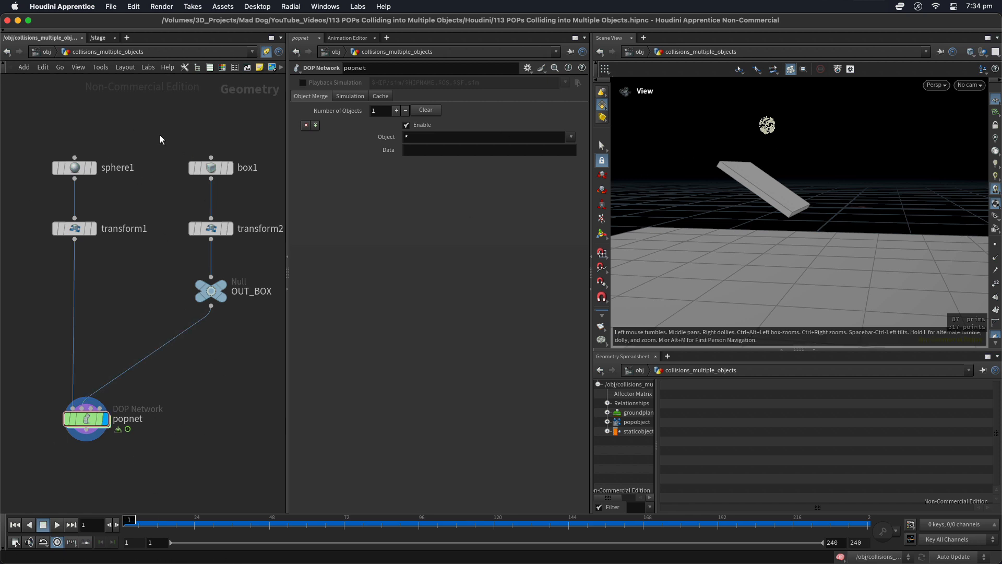
Display the transformed sphere from transform1 and show transform2's box as a template overlay
middle_click_drag(150, 142, 79, 141)
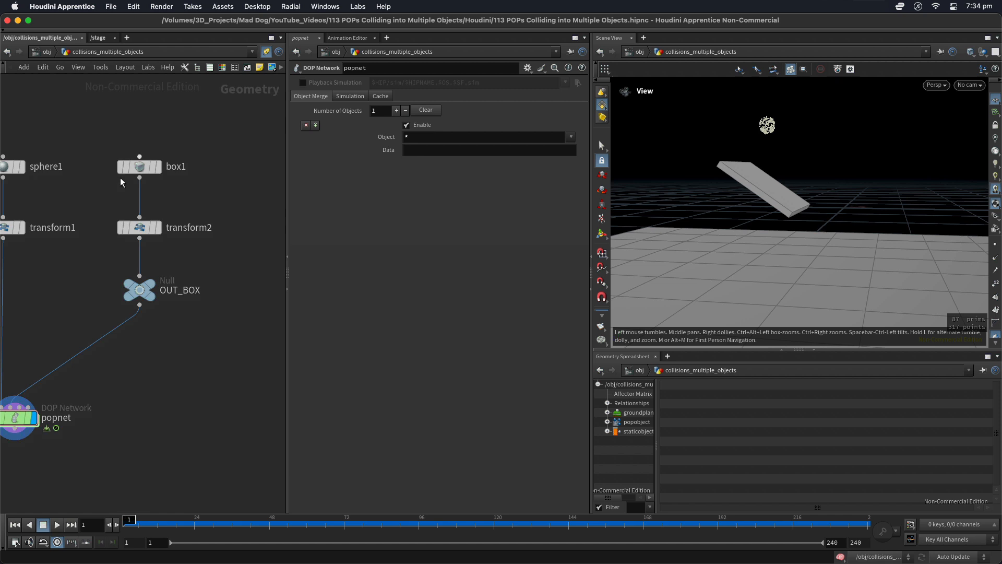
left_click(159, 163)
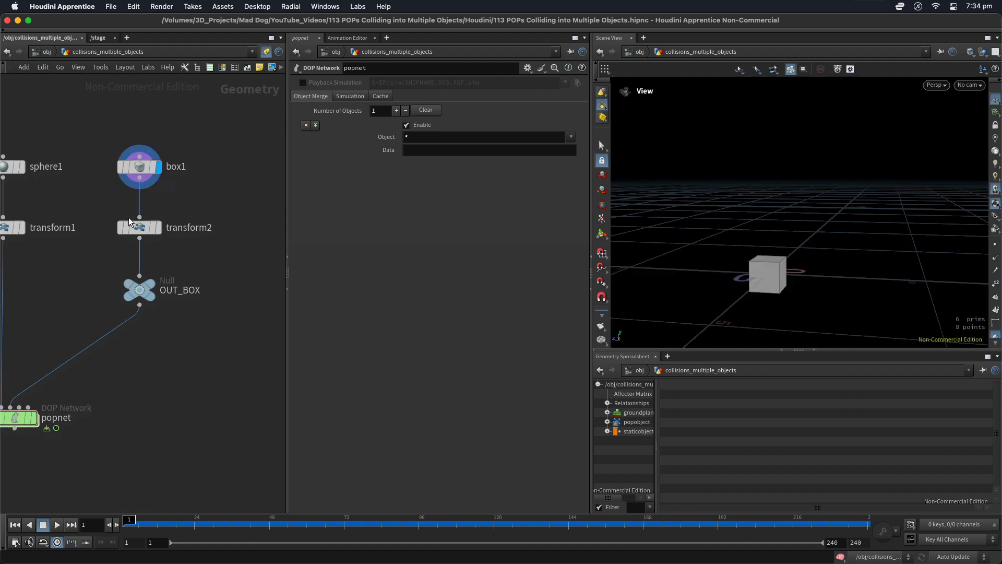
left_click(159, 228)
middle_click_drag(73, 192, 129, 197)
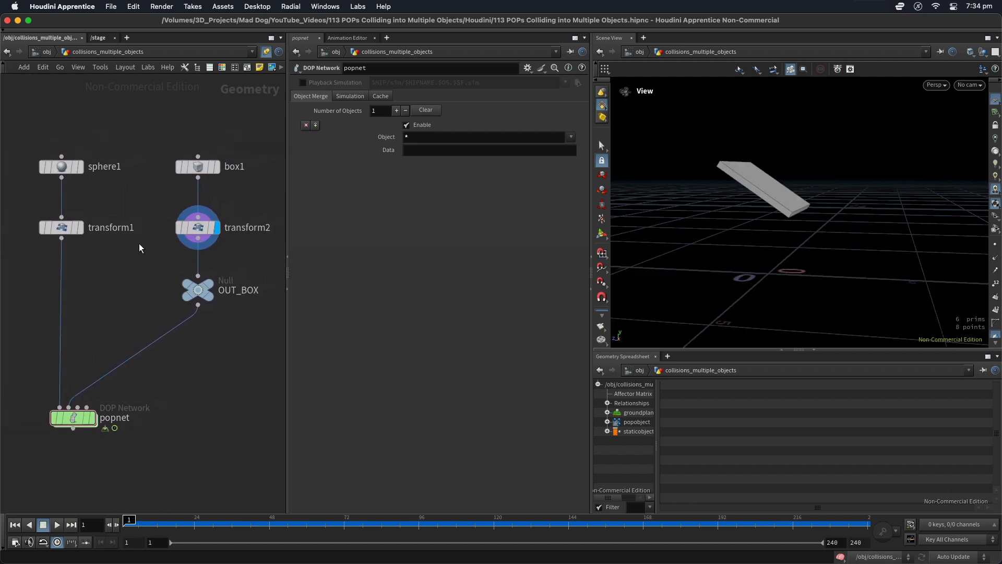
left_click(82, 229)
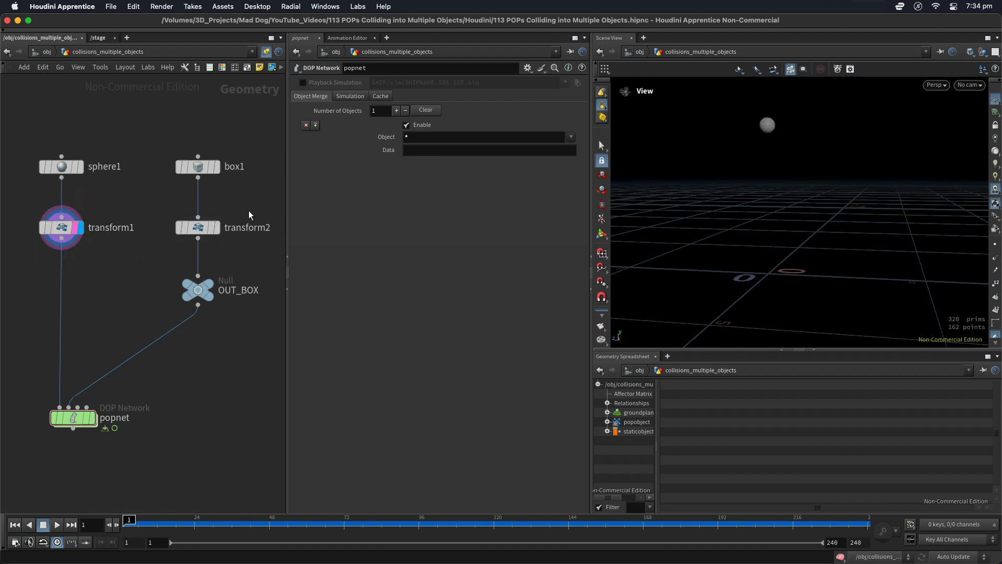
left_click(212, 229)
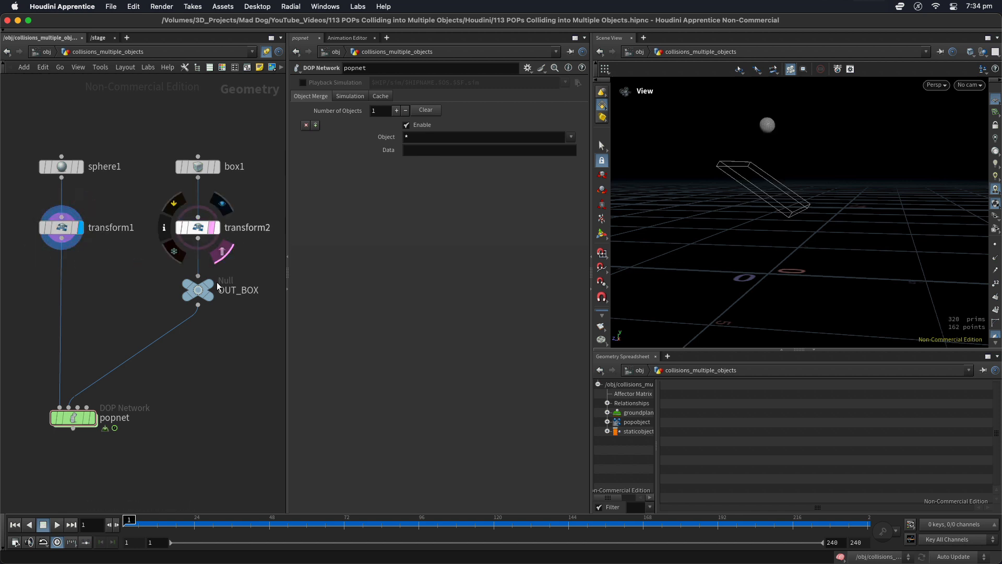
Raise the sphere by setting transform1's Y translation to 6
left_click(62, 228)
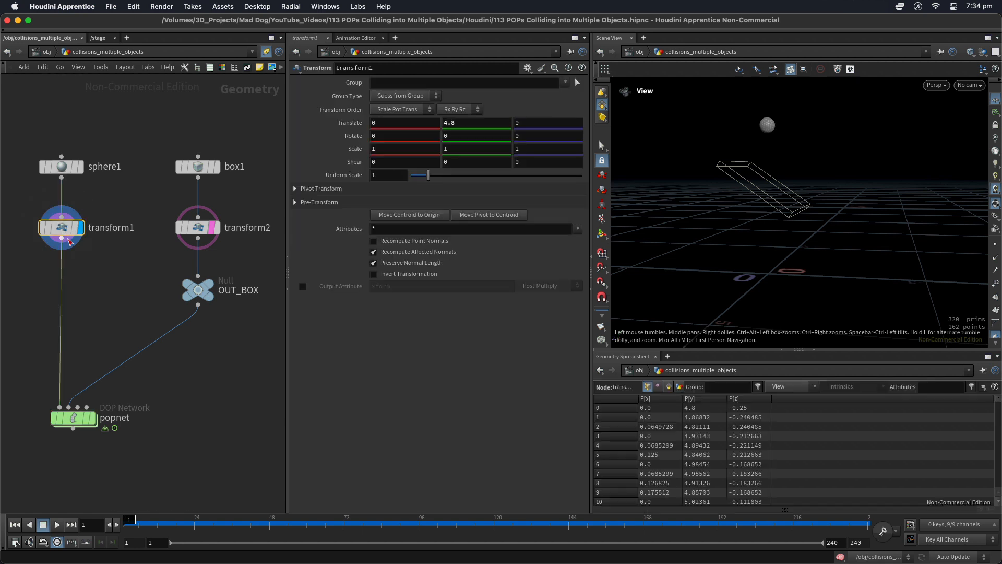
left_click_drag(725, 196, 804, 280)
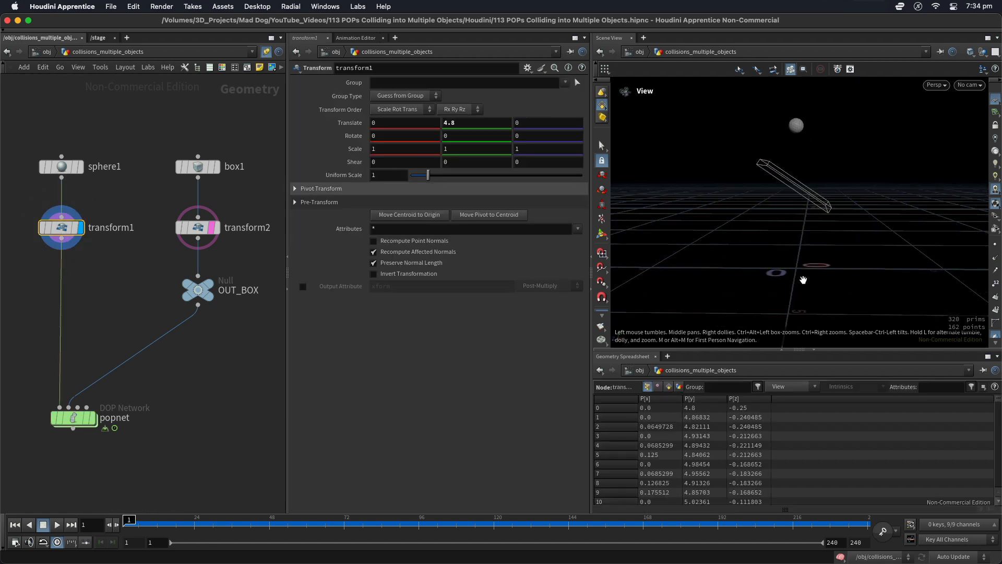
left_click_drag(730, 192, 703, 160)
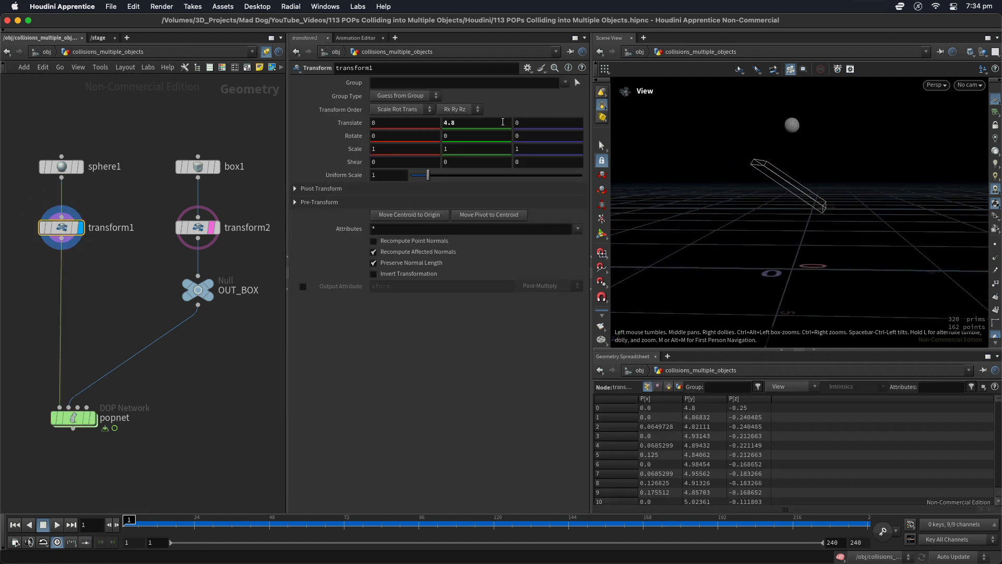
left_click(462, 124)
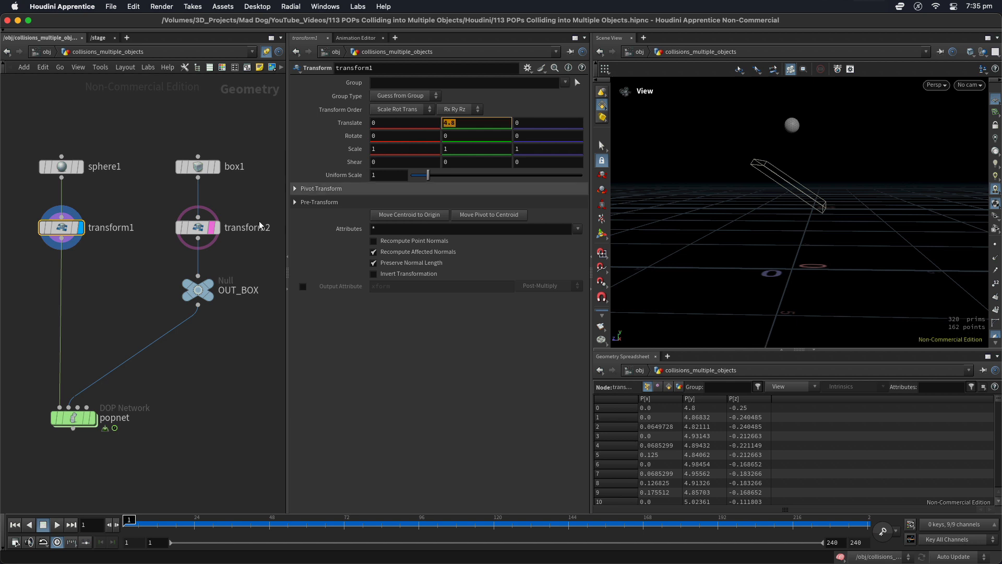
type("6")
key("Return")
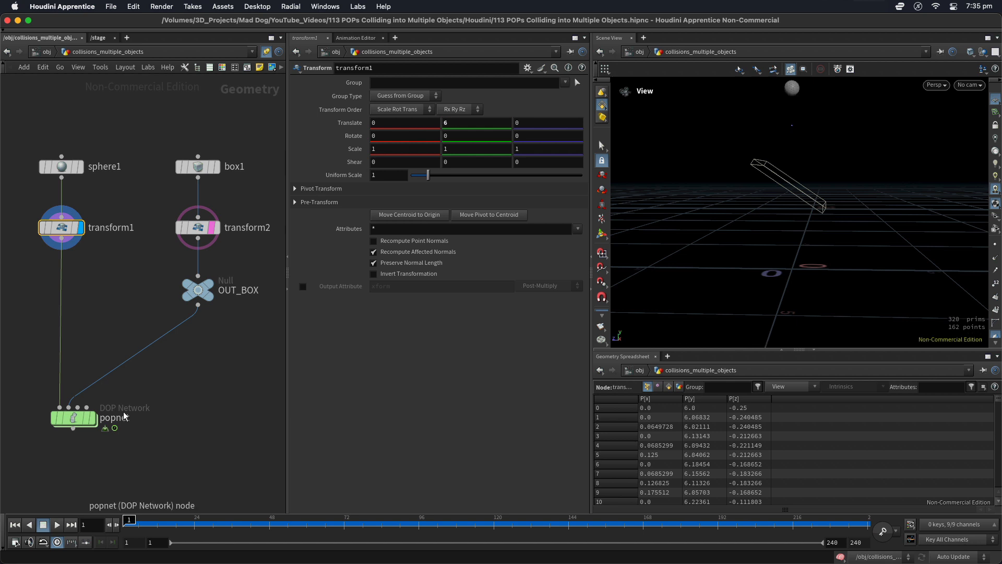
Reset the simulation, raise transform2's box to about 4.68 in Y, and tilt it to about -11.1 degrees in X
middle_click_drag(729, 184, 671, 251)
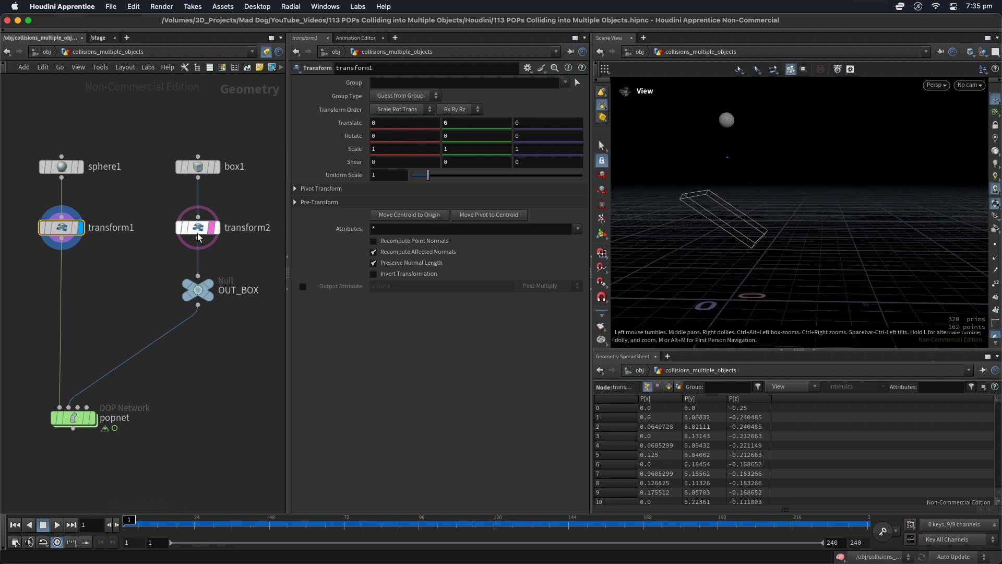
left_click(198, 229)
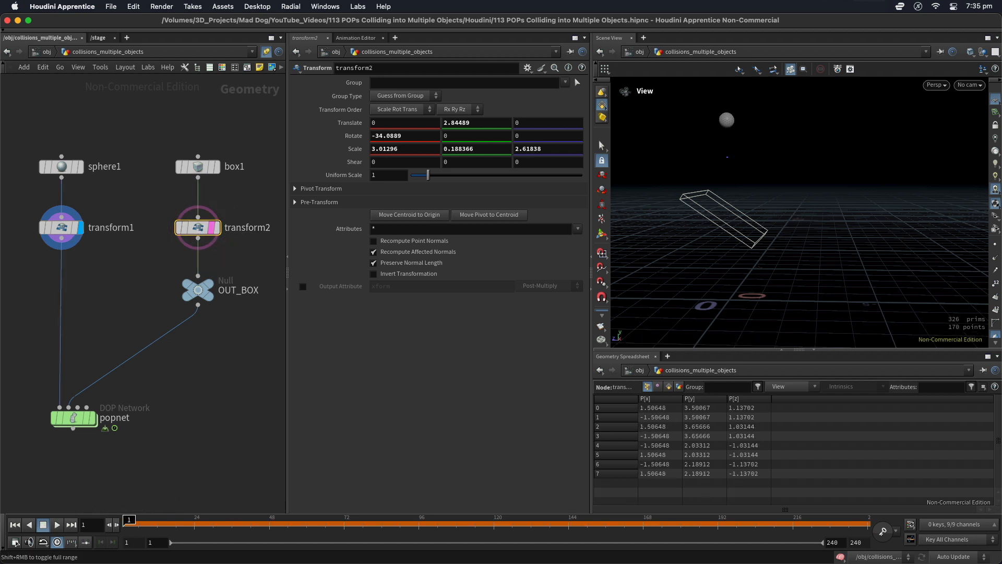
left_click(15, 542)
left_click_drag(801, 210, 809, 205)
left_click(601, 235)
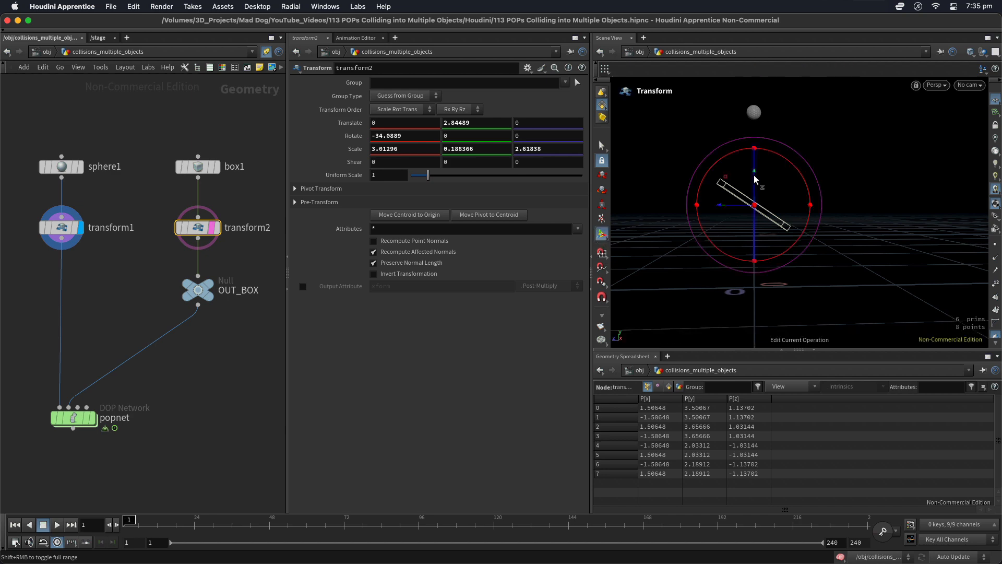
left_click_drag(754, 176, 754, 164)
key("super+z")
left_click_drag(879, 174, 846, 184, "alt")
left_click_drag(657, 195, 782, 134)
key("Escape")
left_click_drag(866, 210, 873, 199, "alt")
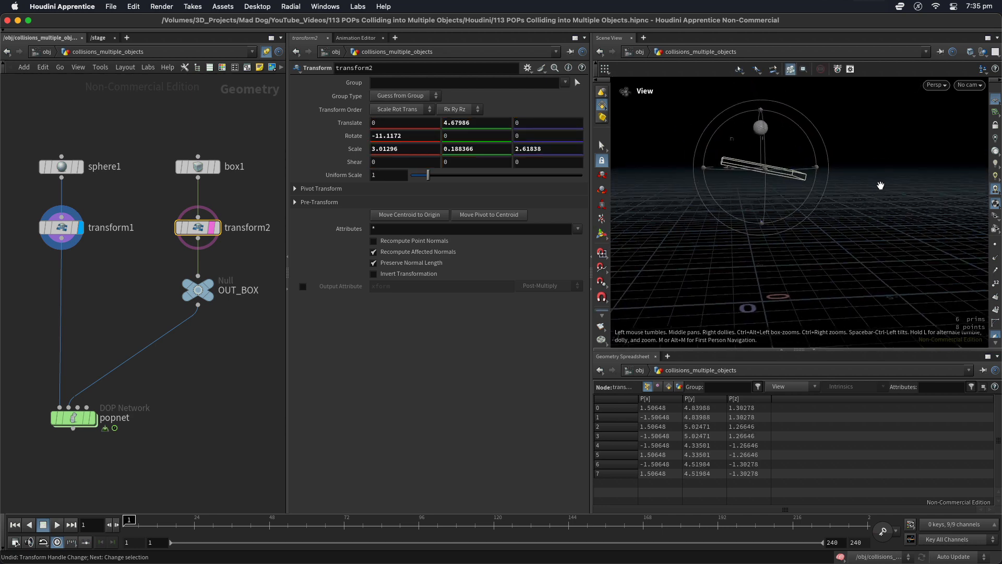
middle_click_drag(871, 202, 824, 200, "alt")
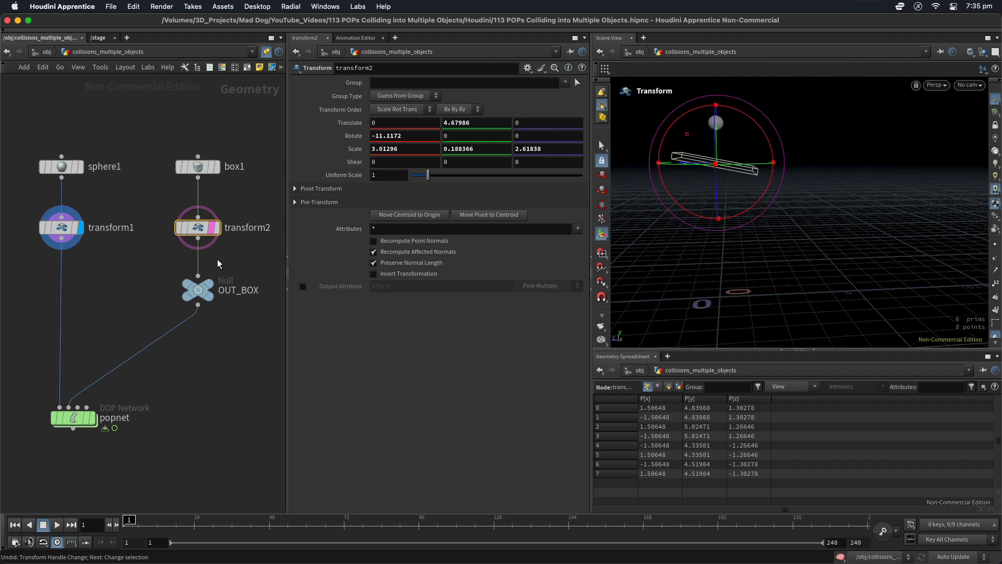
Turn off transform2's template, duplicate the node as a second branch from box1, and display the copy
mouse_move(213, 232)
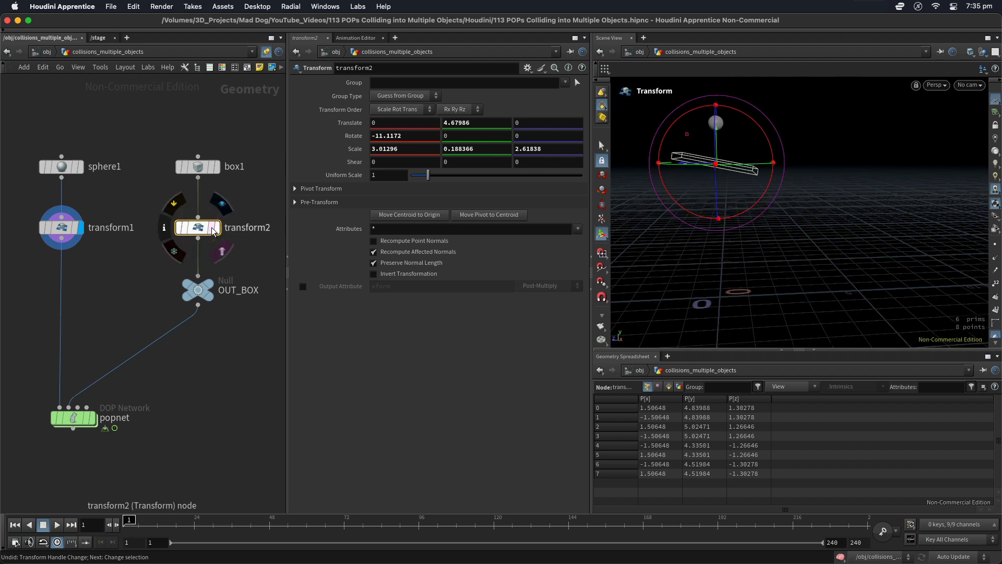
middle_click_drag(206, 136, 159, 198)
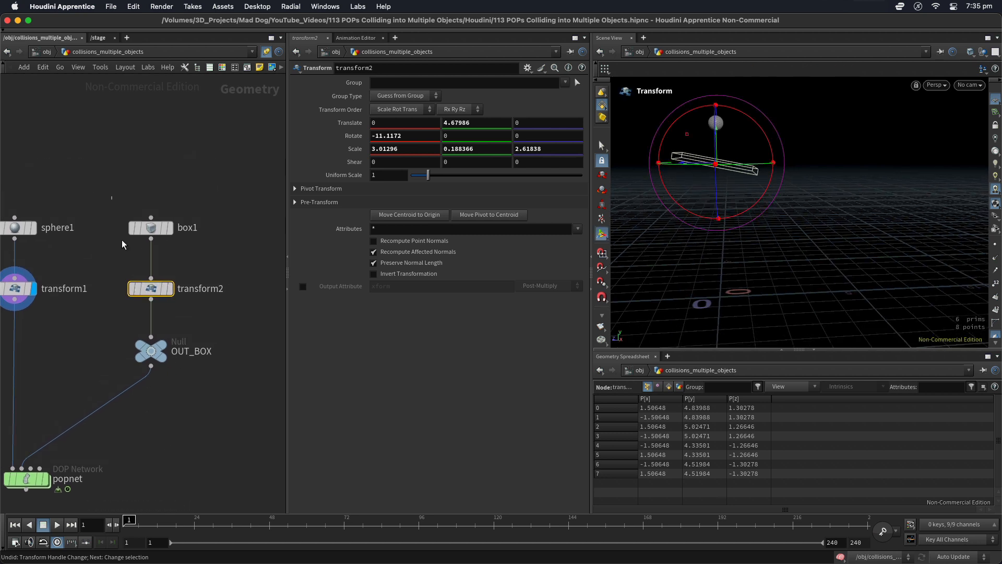
left_click_drag(111, 197, 142, 135)
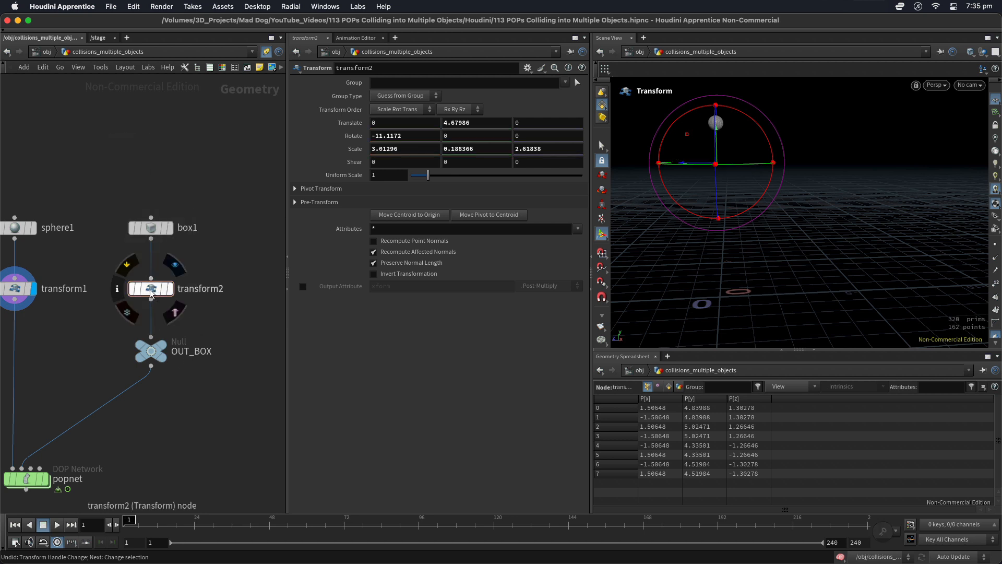
left_click_drag(152, 300, 207, 282)
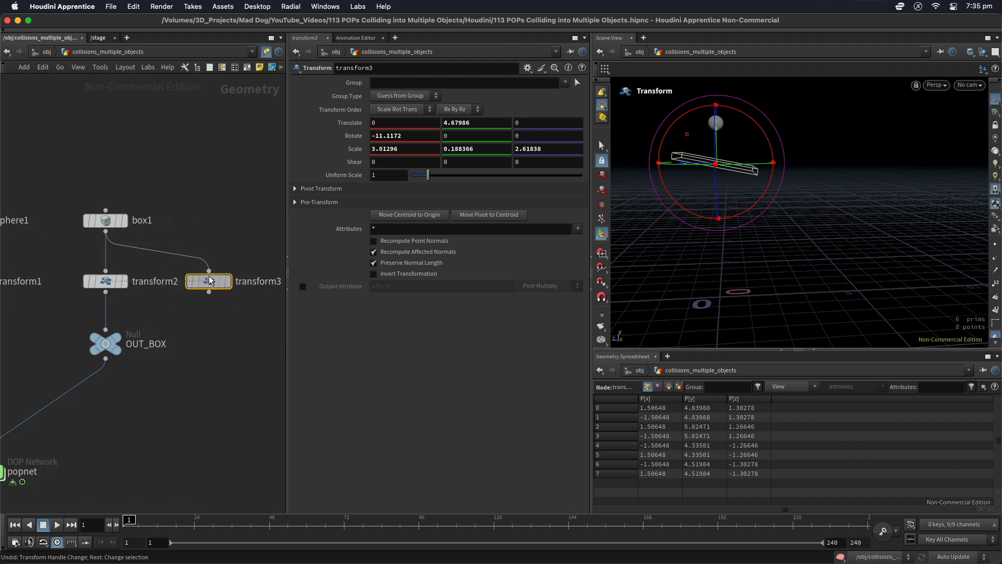
left_click_drag(105, 357, 95, 398)
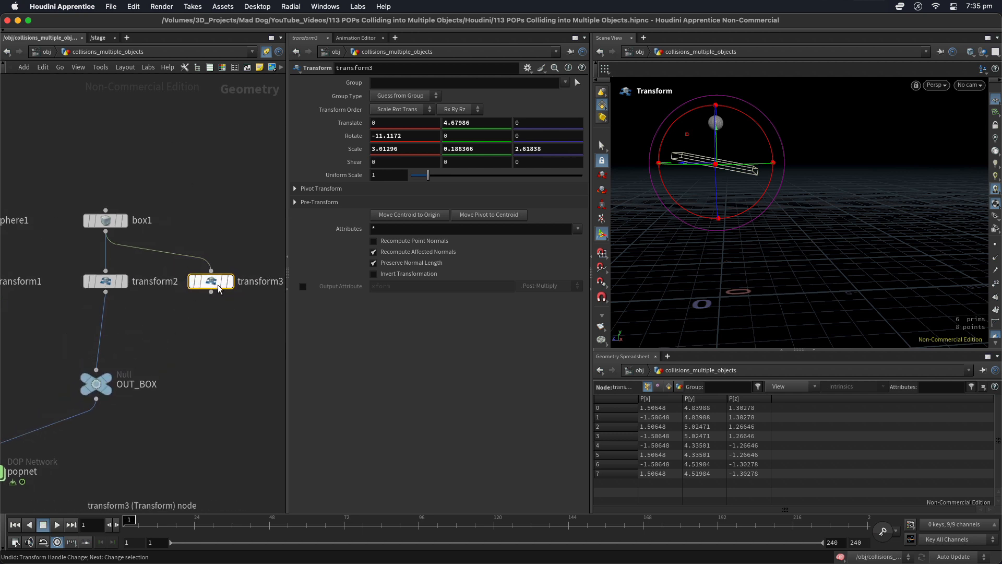
mouse_move(225, 283)
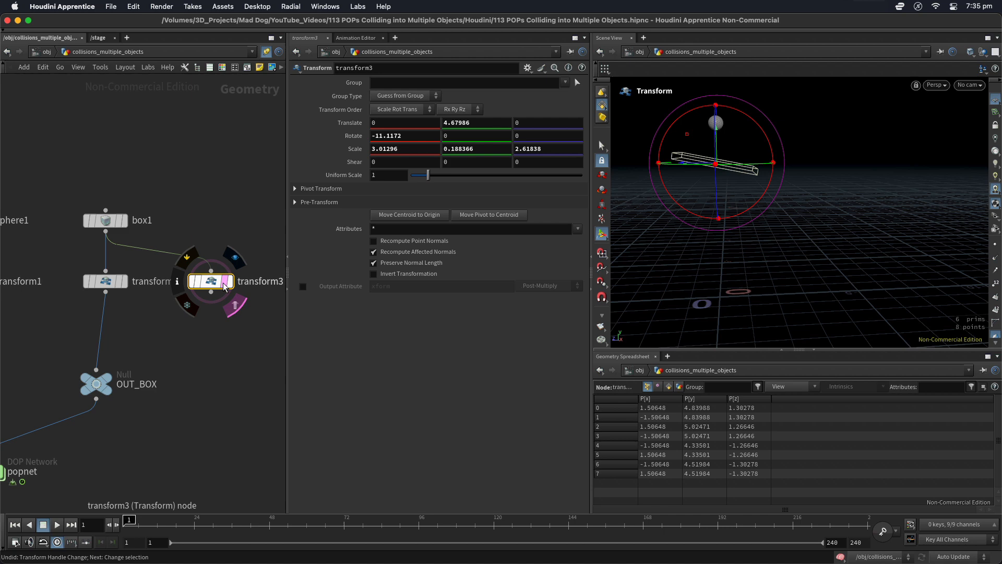
left_click(232, 282)
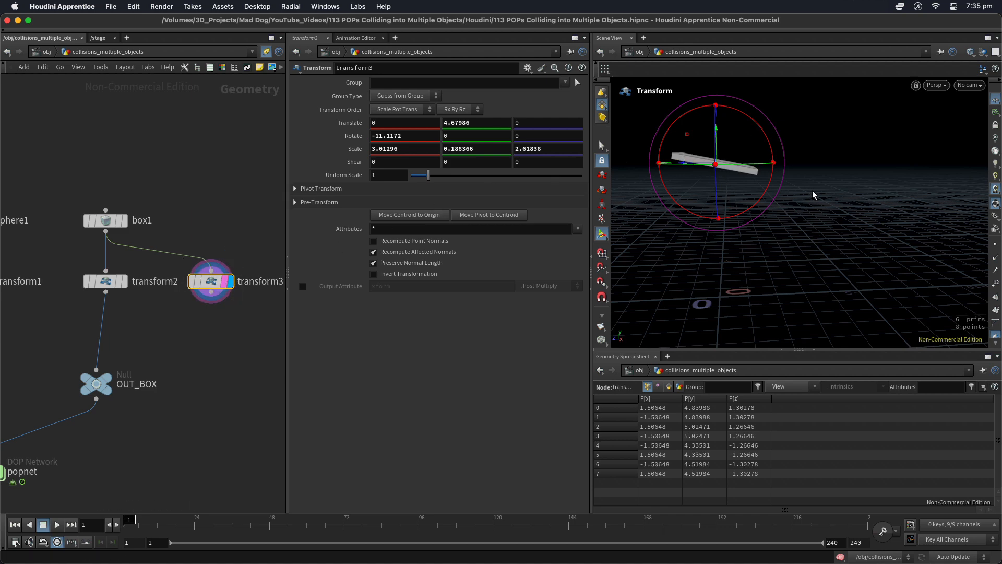
With transform2 templated for reference, place transform3's box at about Y 3.35, Z -1.91 and tilt it to about -18.2 degrees in X
left_click_drag(813, 195, 713, 208, "alt")
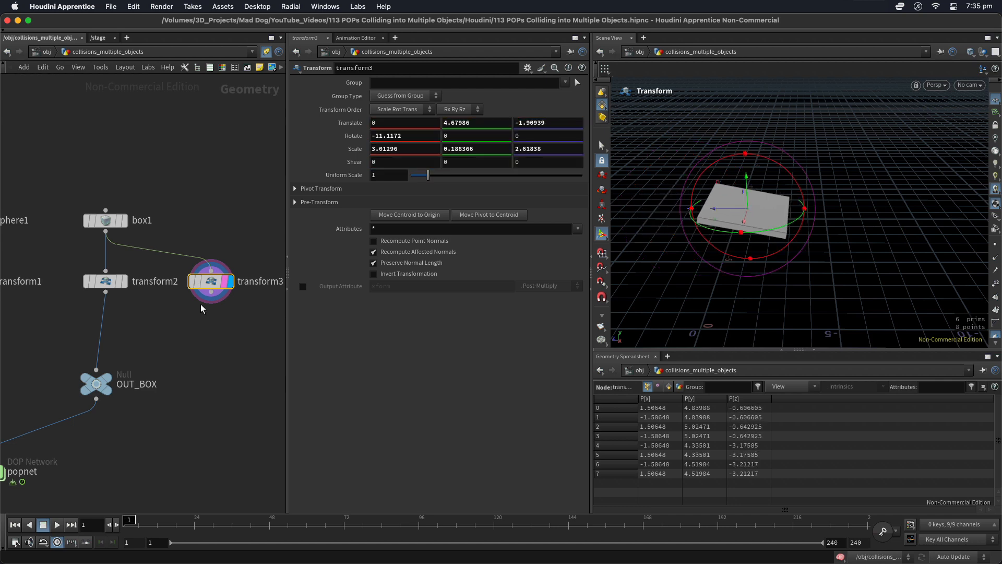
left_click(121, 281)
key("Escape")
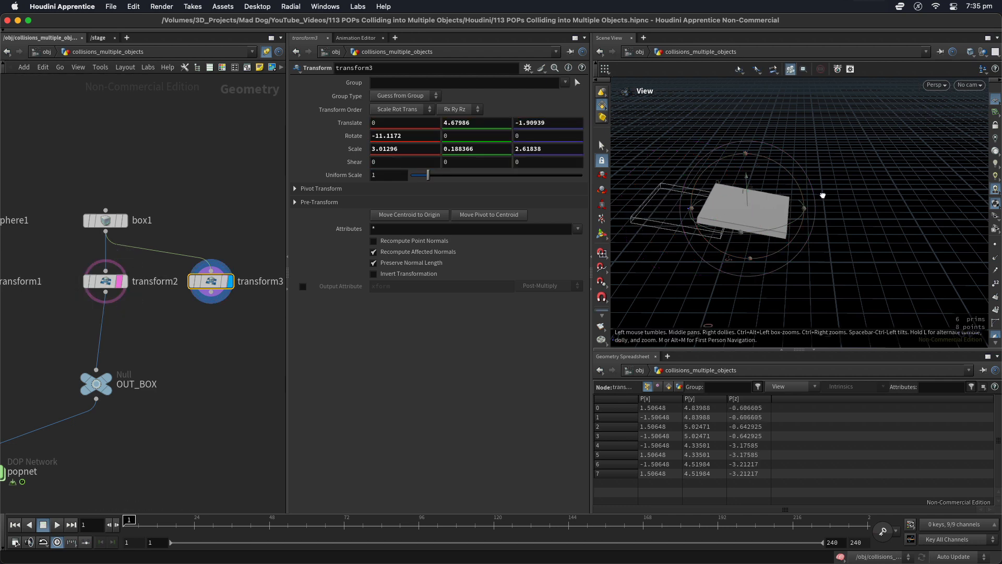
left_click_drag(822, 195, 766, 192)
key("Return")
left_click_drag(861, 173, 718, 179, "alt")
left_click_drag(773, 162, 802, 147, "alt")
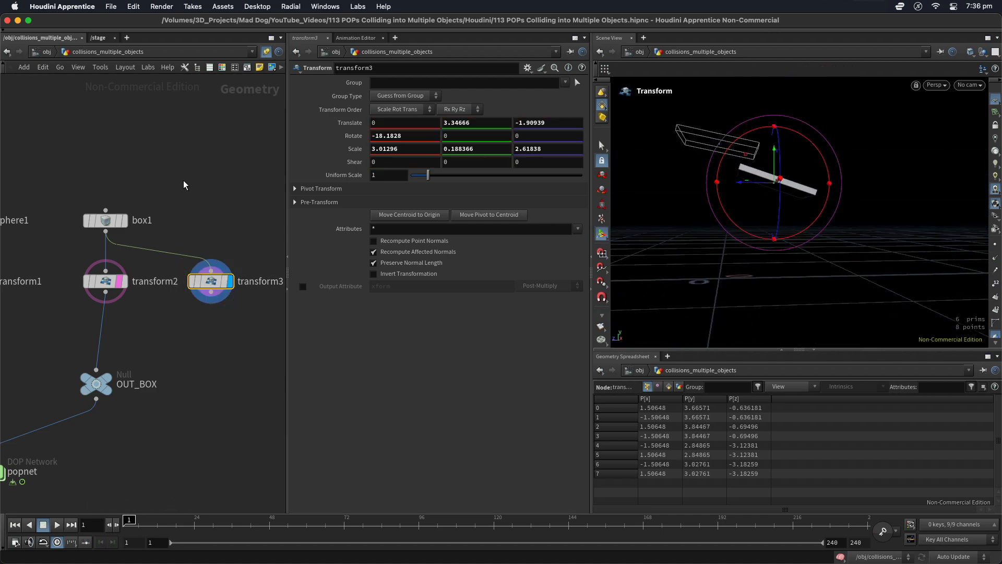
Add a Platonic Solids node beside transform3 in the network
key("f")
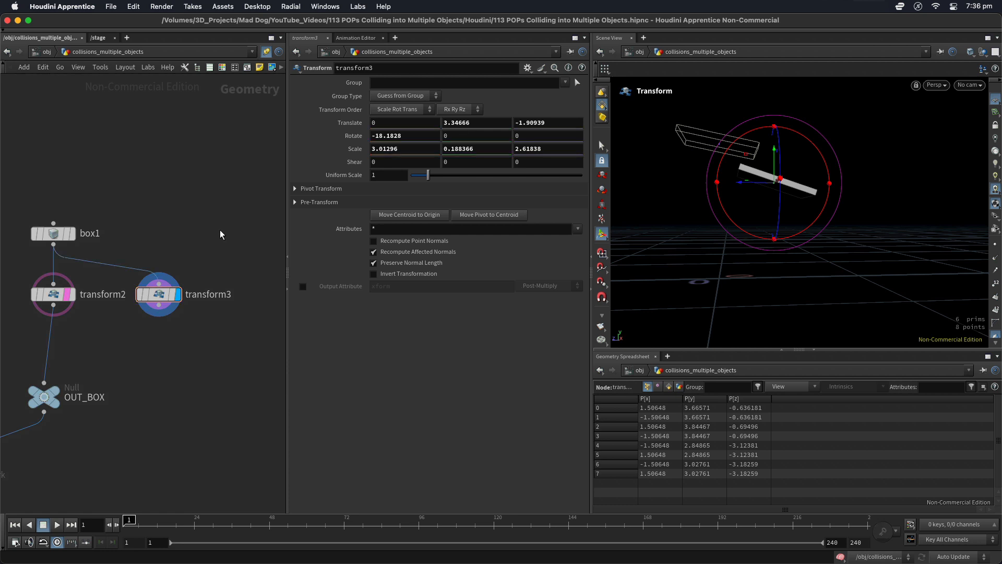
key("Tab")
mouse_move(235, 345)
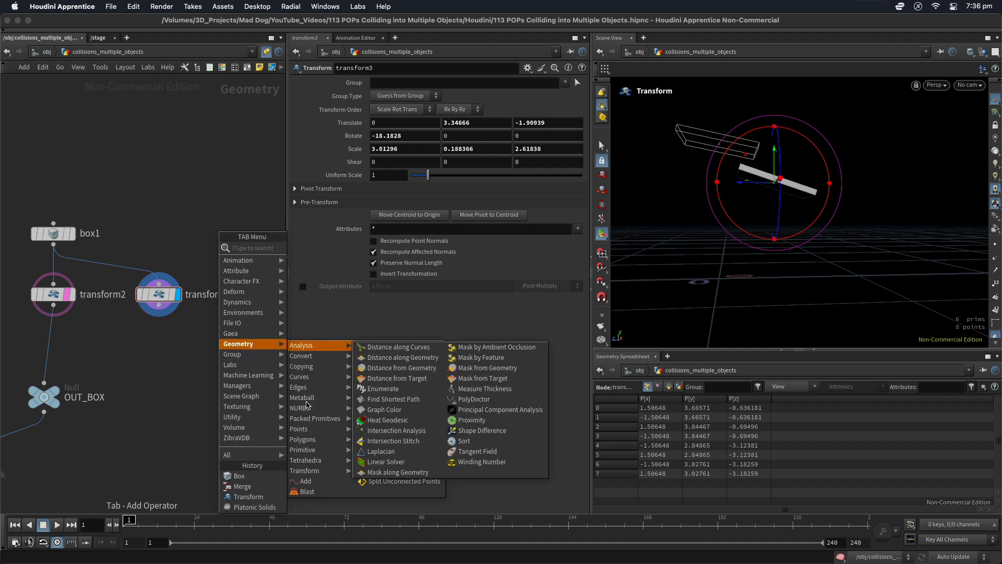
mouse_move(304, 451)
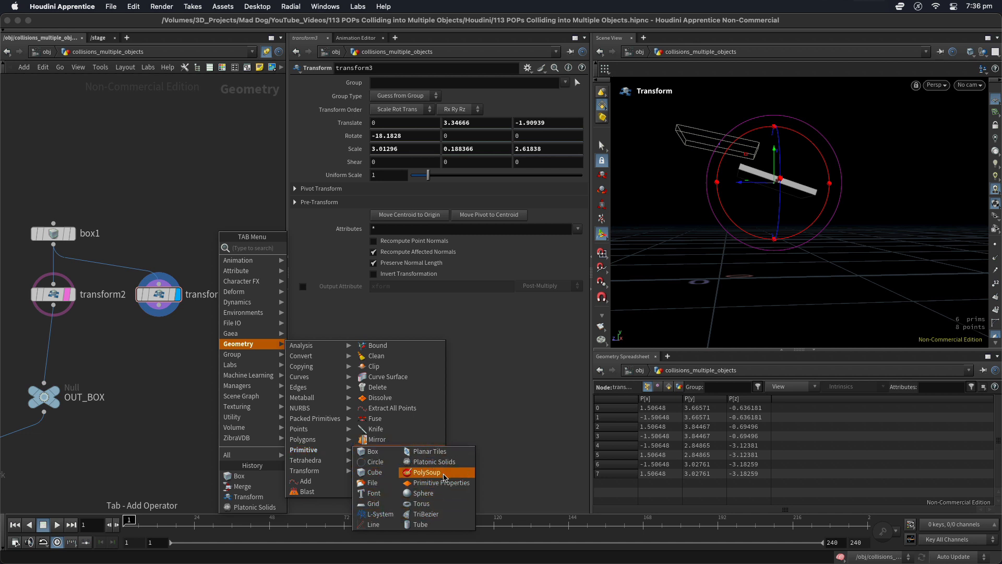
left_click(438, 464)
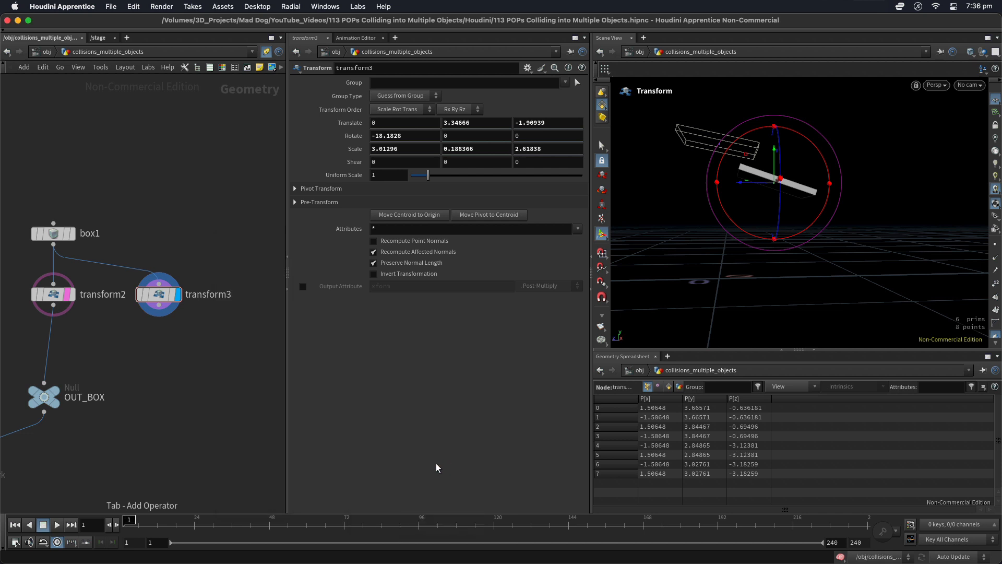
left_click(220, 246)
middle_click_drag(210, 150, 132, 180)
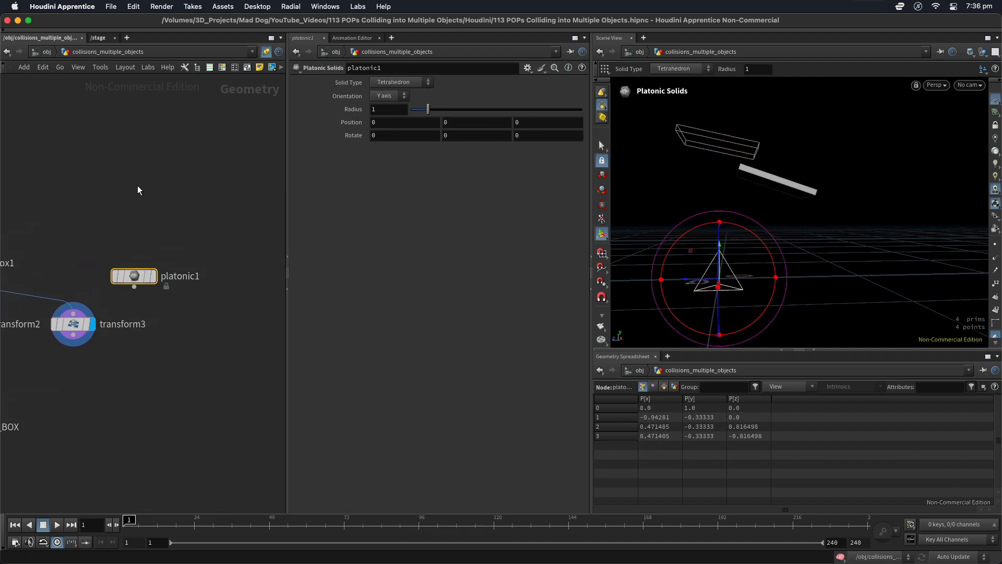
Move the platonic1 node farther away from transform3 in the network
left_click_drag(138, 277, 180, 271)
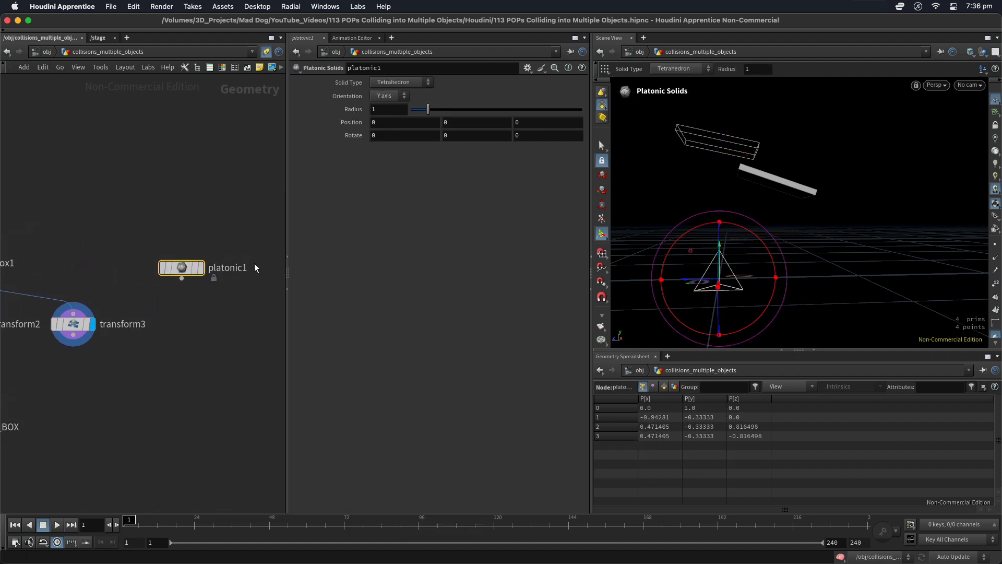
key("Escape")
left_click_drag(815, 266, 803, 268, "alt")
Try the Cube, Octahedron, Icosahedron and Dodecahedron solid types in turn on platonic1
left_click(405, 83)
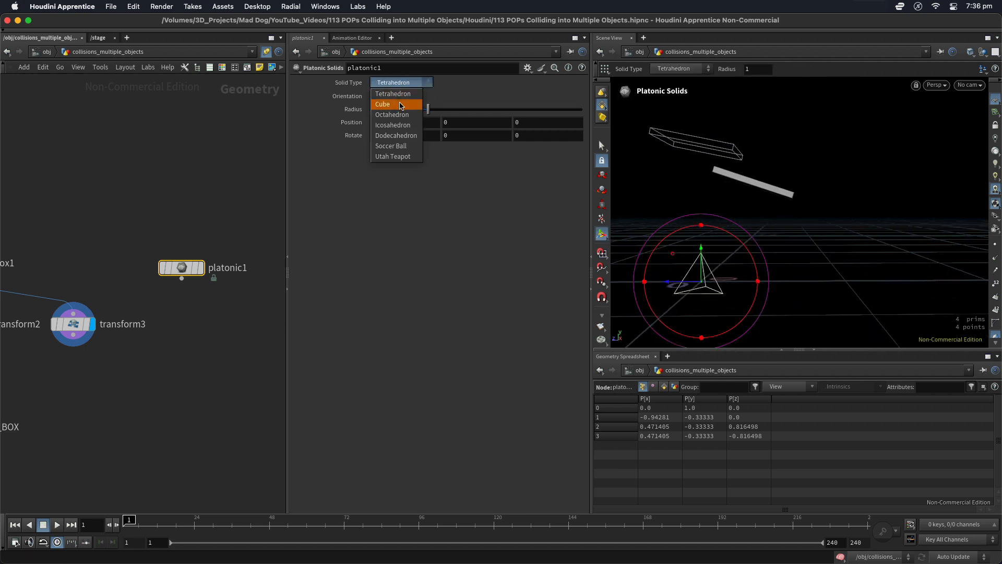
left_click(401, 101)
left_click(400, 83)
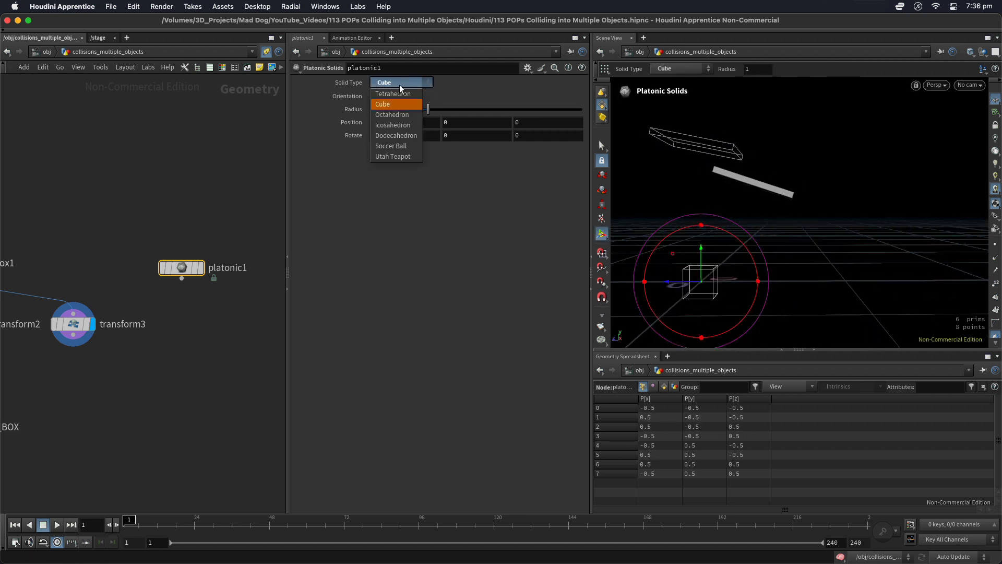
left_click(400, 116)
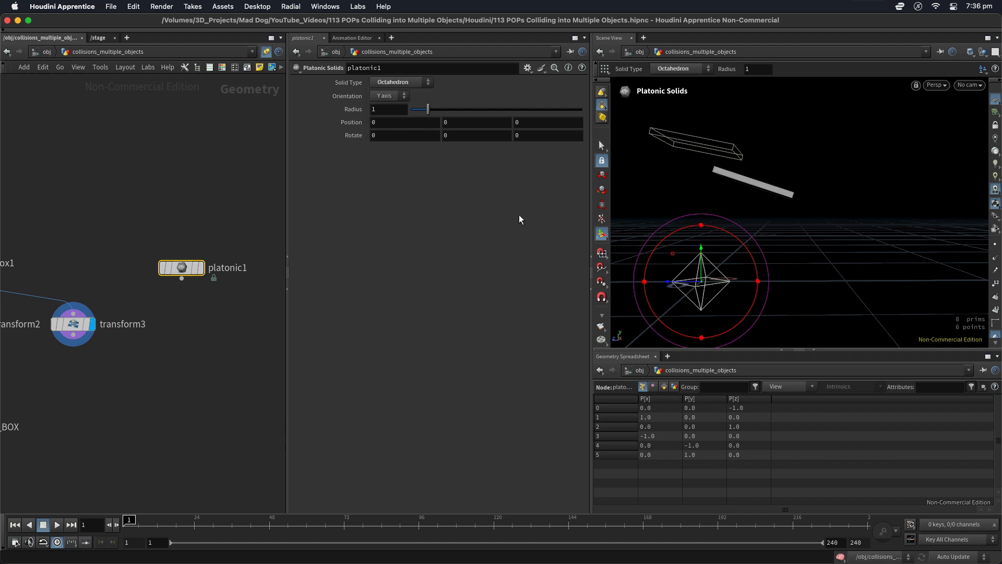
left_click(406, 84)
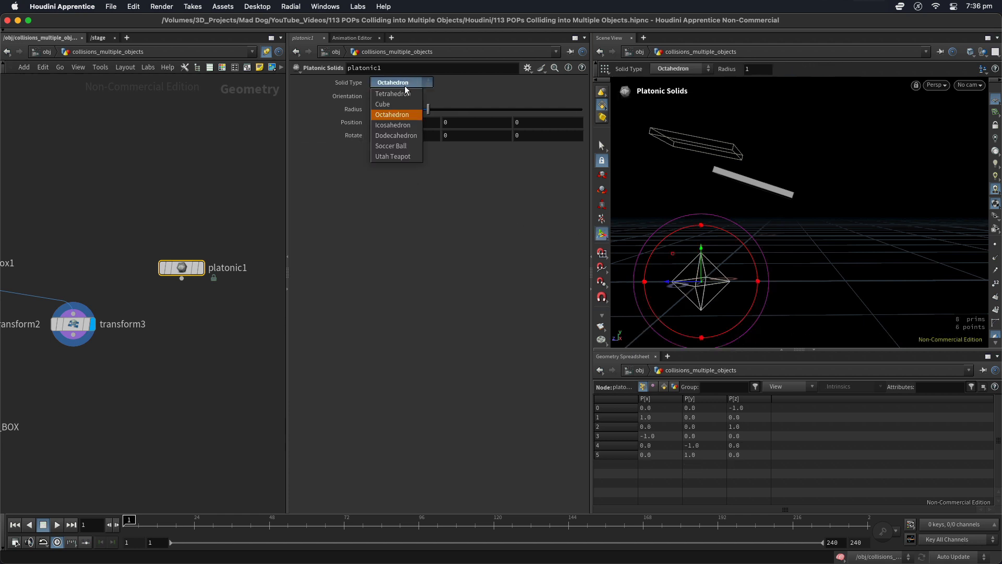
left_click(402, 126)
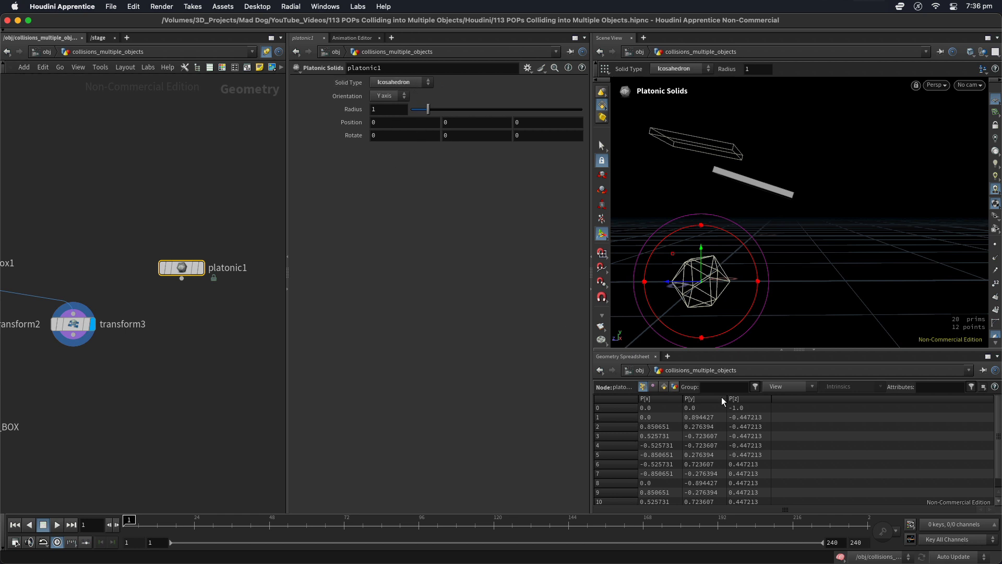
key("Escape")
key("Return")
left_click(400, 82)
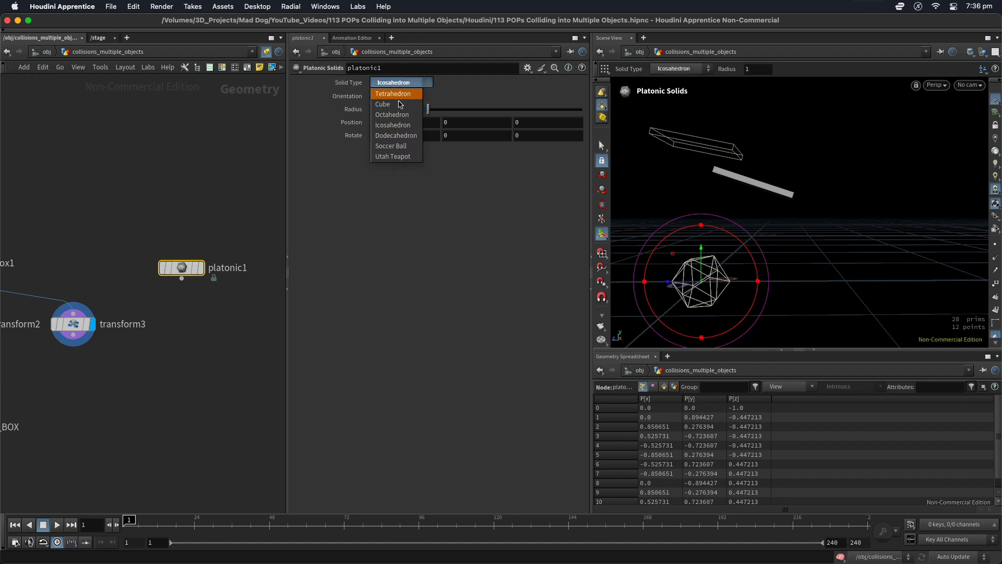
left_click(399, 135)
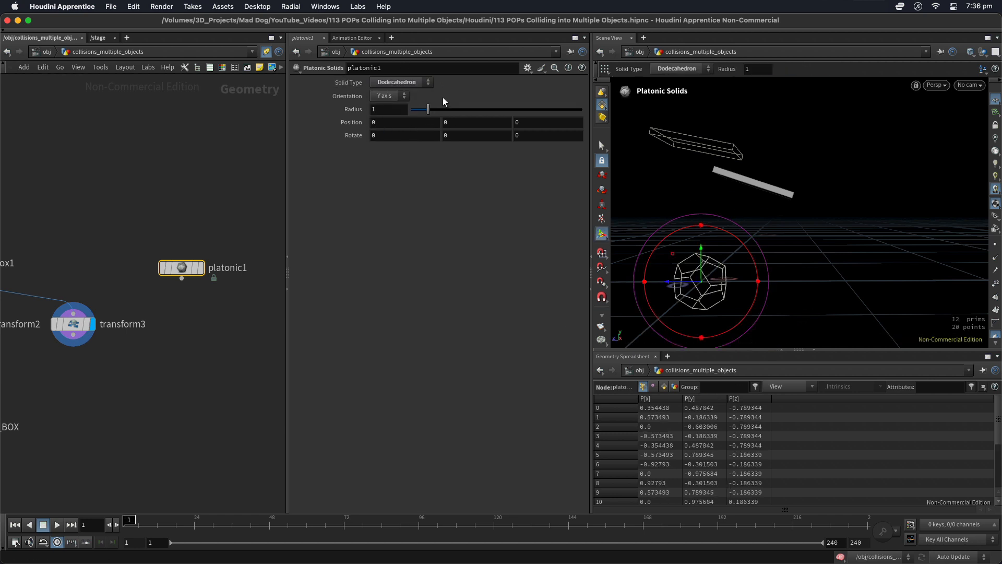
Set platonic1's Solid Type to Icosahedron and reactivate its viewport handles
left_click(409, 82)
left_click(403, 128)
key("Escape")
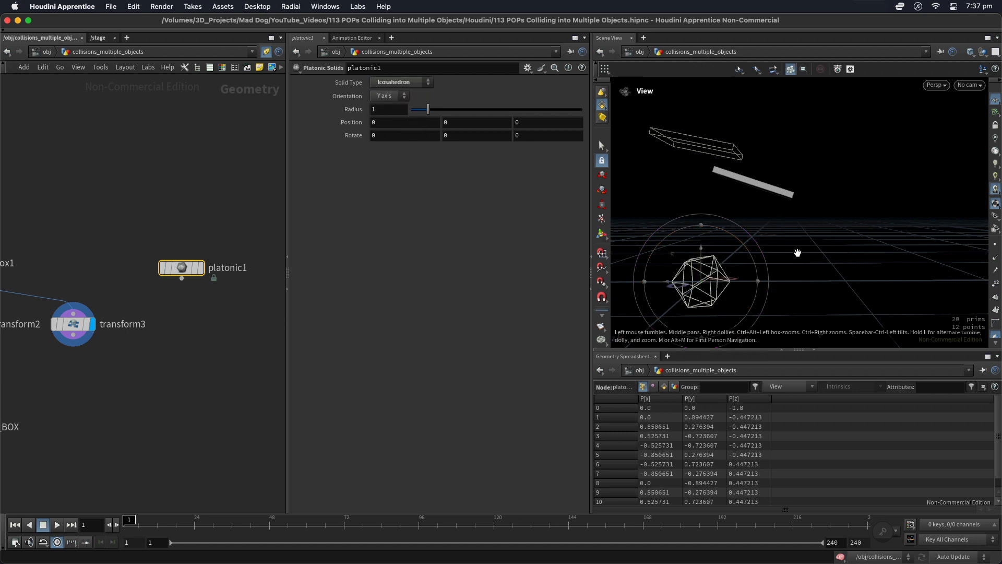
key("Return")
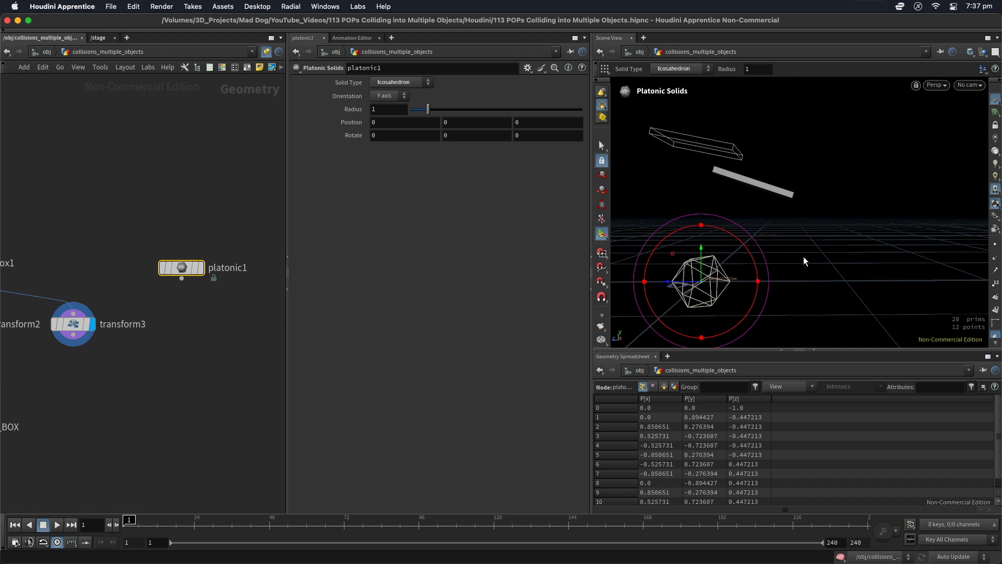
Position the icosahedron below the lower box's end at about Y 1.58, Z -4.11, and save the scene
left_click_drag(668, 280, 778, 285)
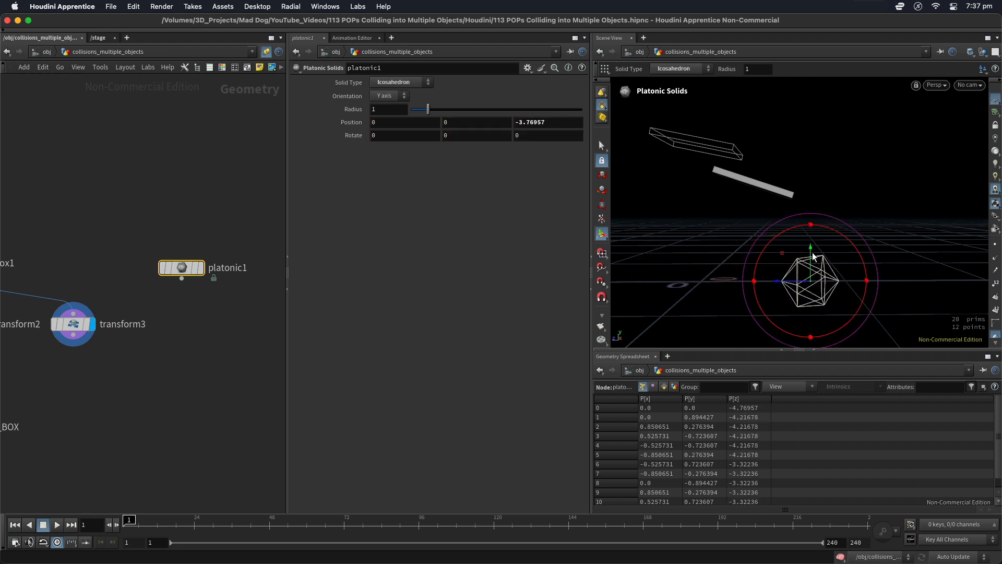
left_click_drag(811, 244, 857, 177)
key("Escape")
key("Return")
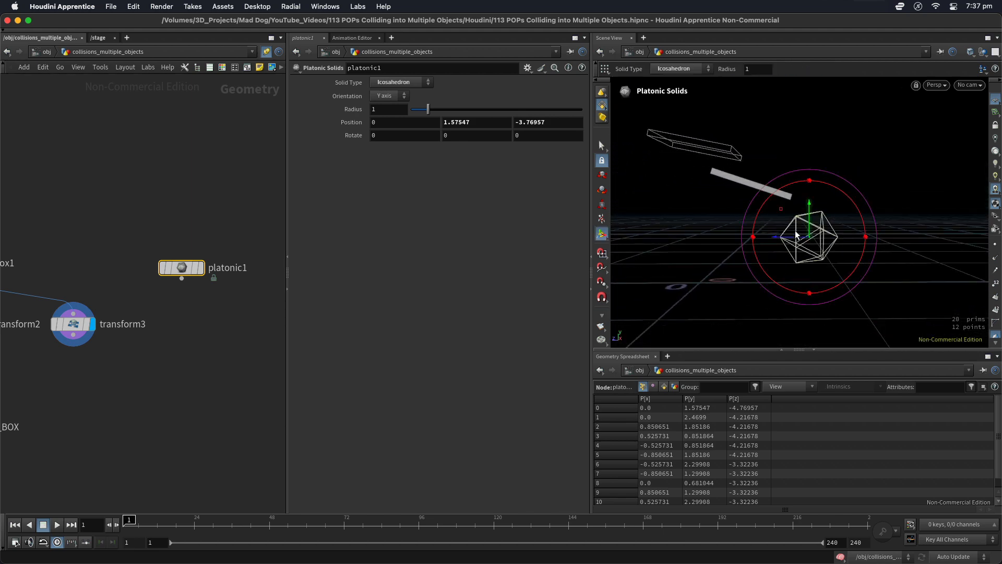
left_click_drag(774, 241, 784, 231)
left_click_drag(849, 142, 845, 141, "alt")
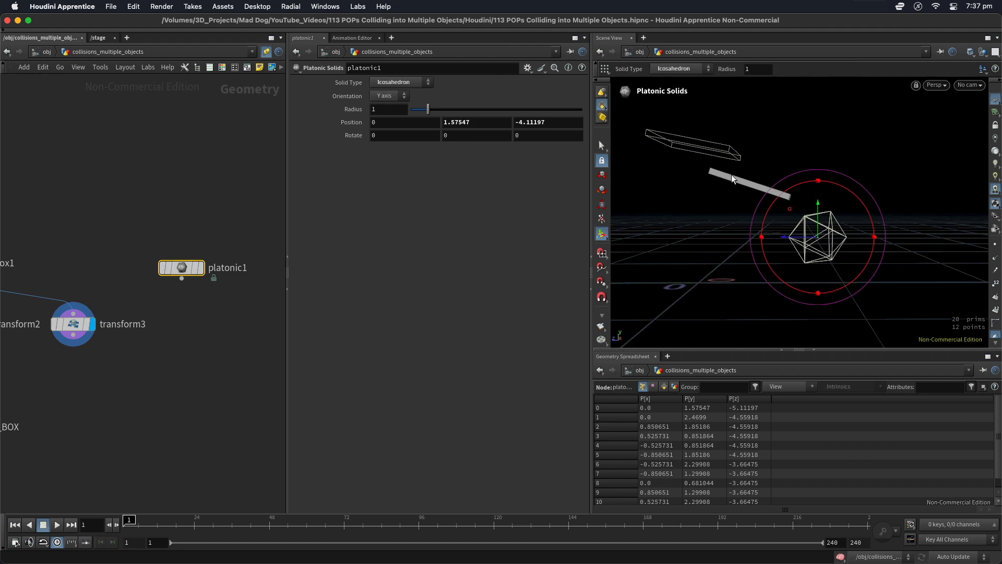
key("Escape")
left_click_drag(886, 103, 780, 317)
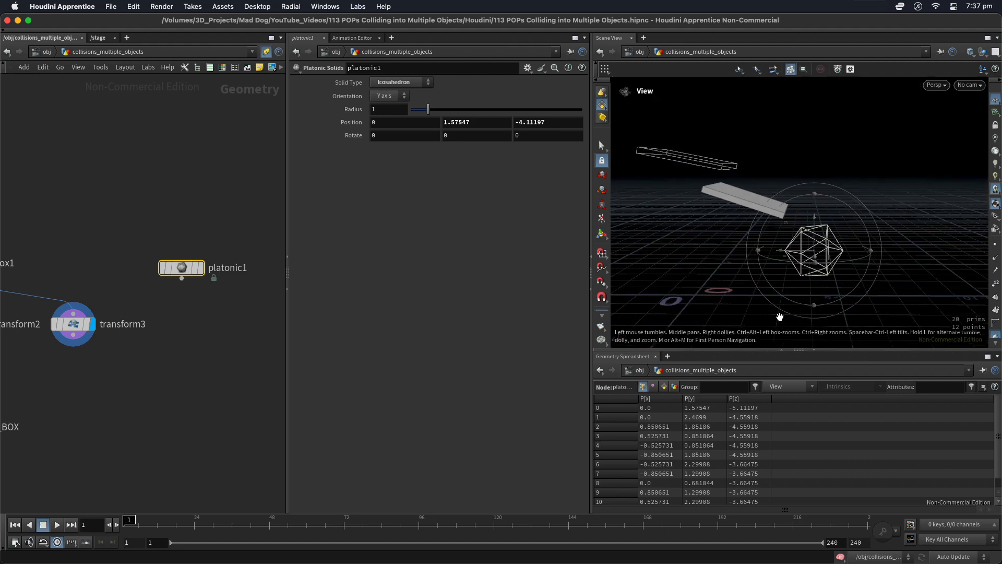
left_click_drag(867, 129, 873, 116, "alt")
key("super+s")
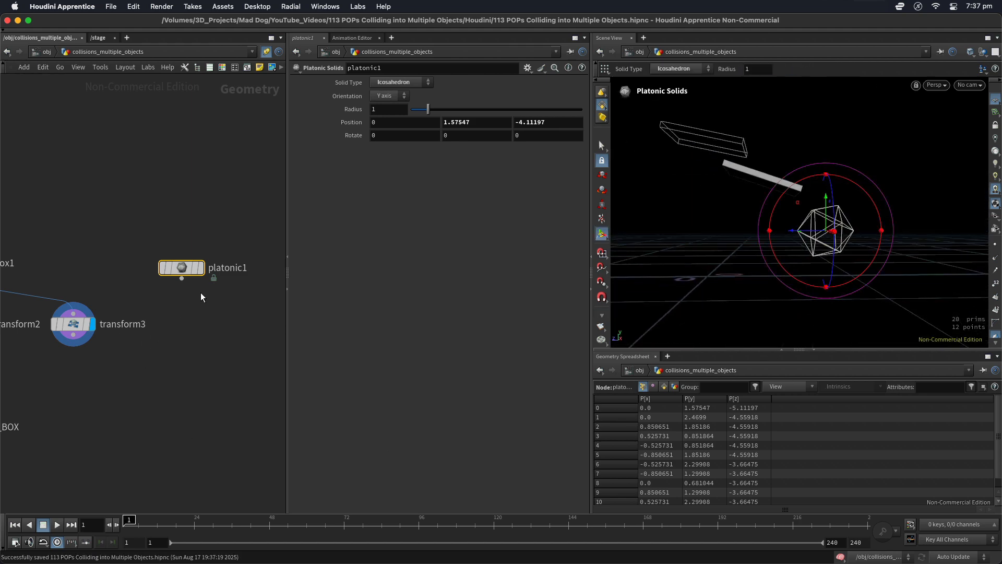
Add a Merge node directly below transform3, beside OUT_BOX
middle_click_drag(137, 377, 216, 359)
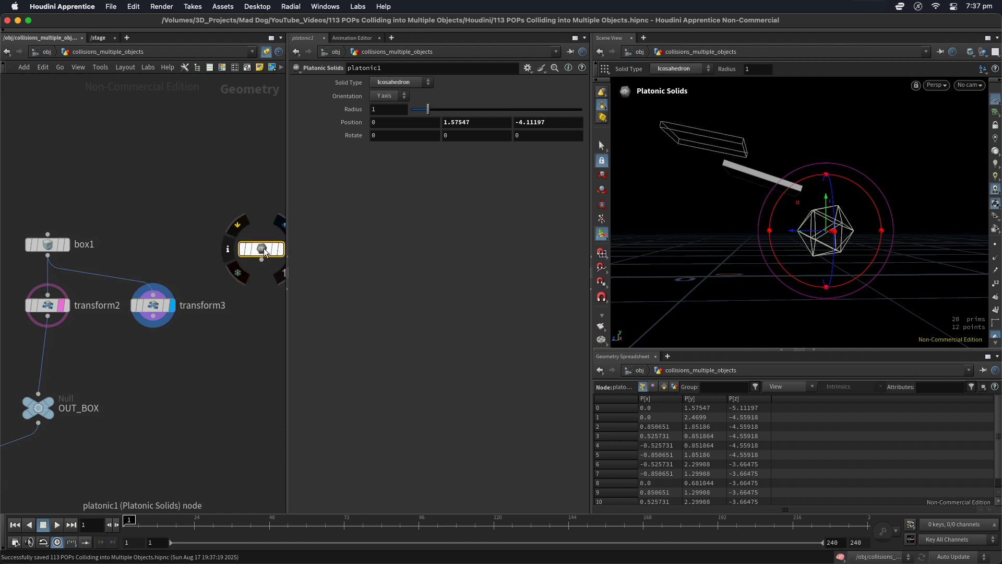
mouse_move(262, 251)
left_mouse_down()
mouse_move(260, 282)
mouse_move(261, 248)
left_mouse_up()
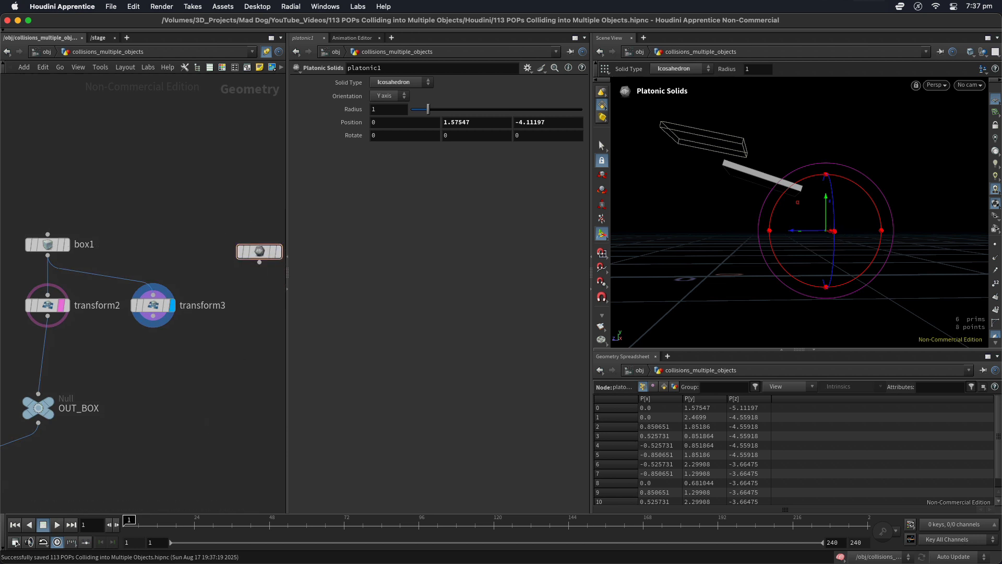
key("Tab")
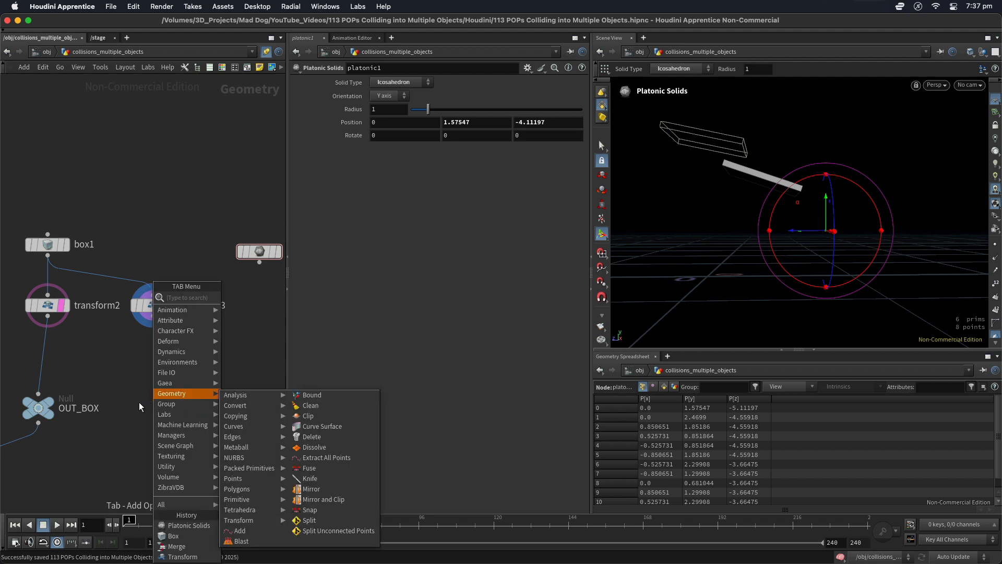
type("er")
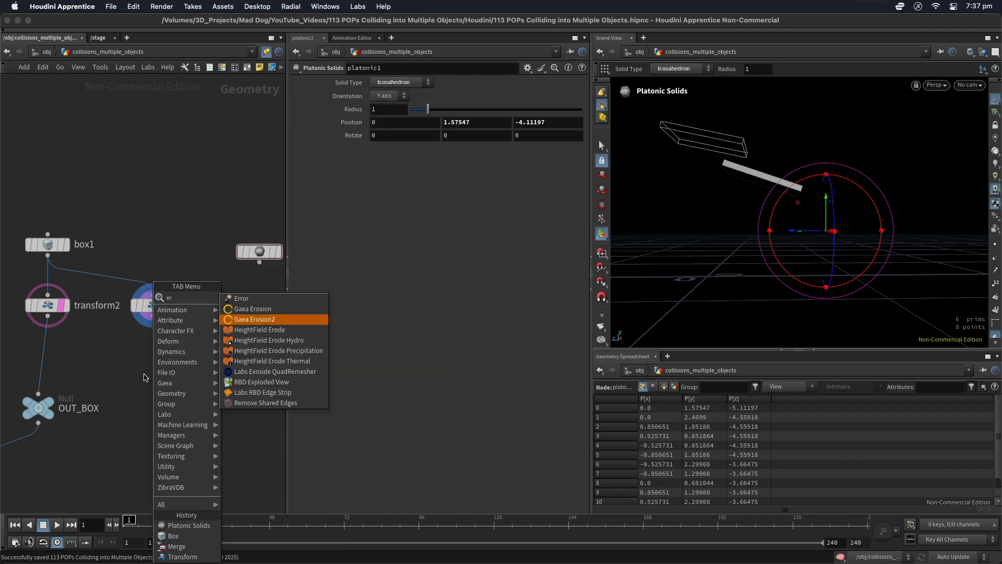
key("BackSpace")
key("BackSpace")
type("mer")
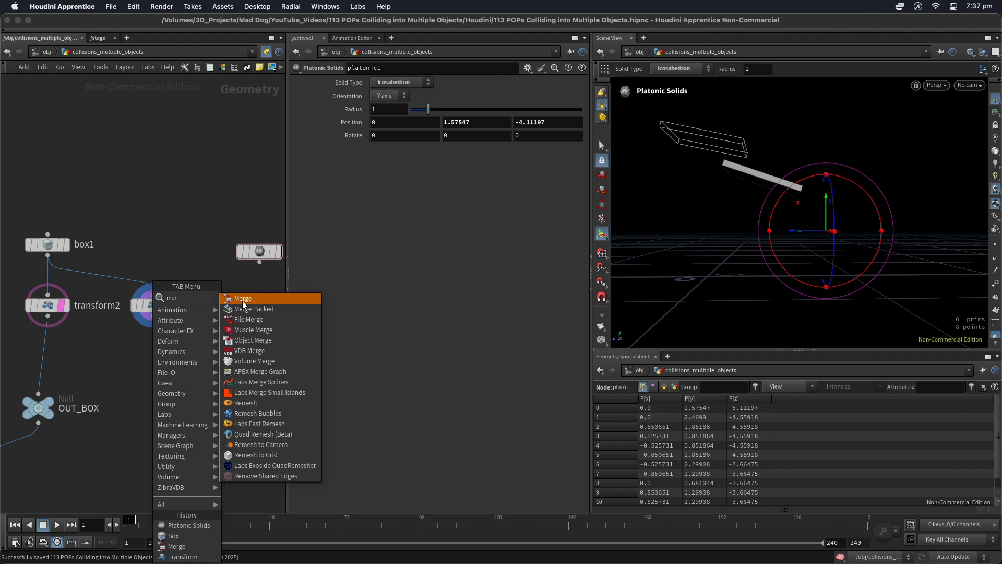
left_click(243, 298)
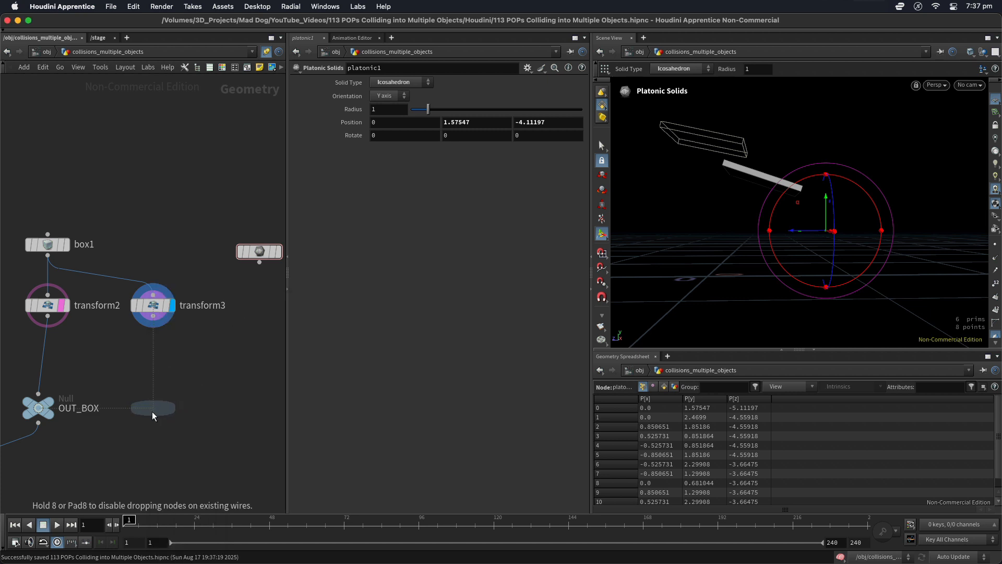
left_click(152, 412)
Wire transform2, transform3 and platonic1 into merge1 and display the merged geometry
left_click(48, 317)
left_click(153, 397)
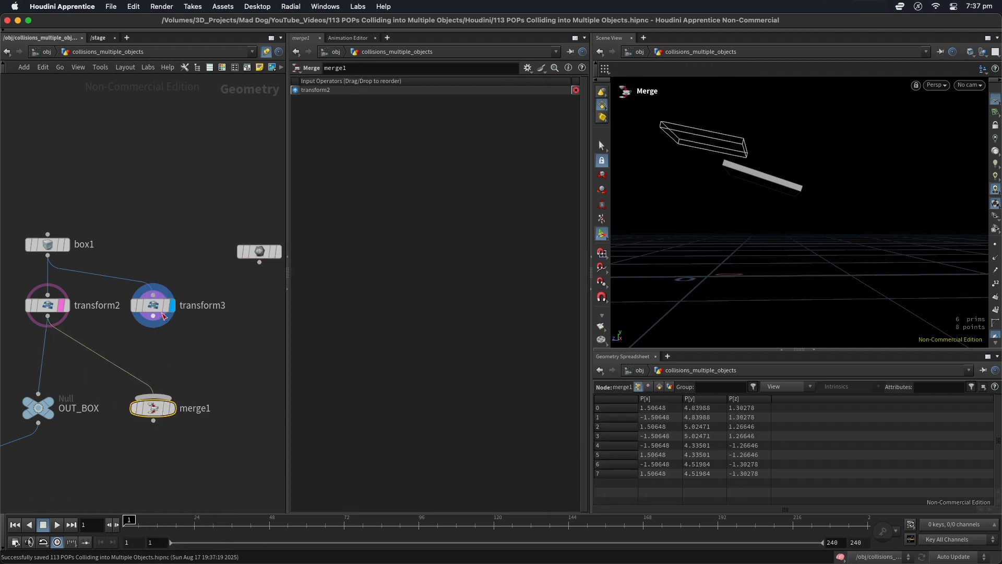
left_click(153, 317)
left_click(153, 397)
left_click(260, 263)
left_click(177, 415)
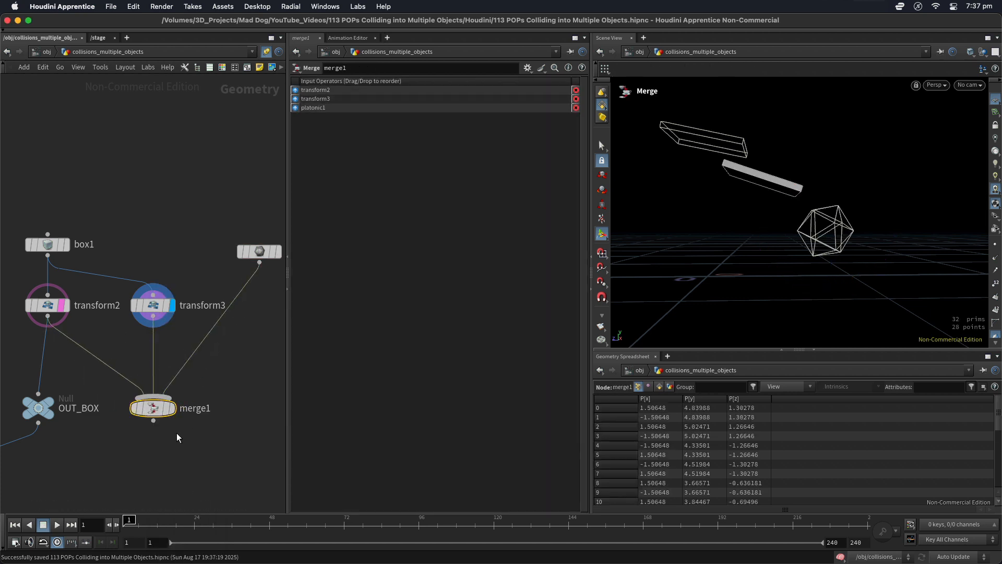
left_click(170, 408)
left_click_drag(741, 197, 731, 202)
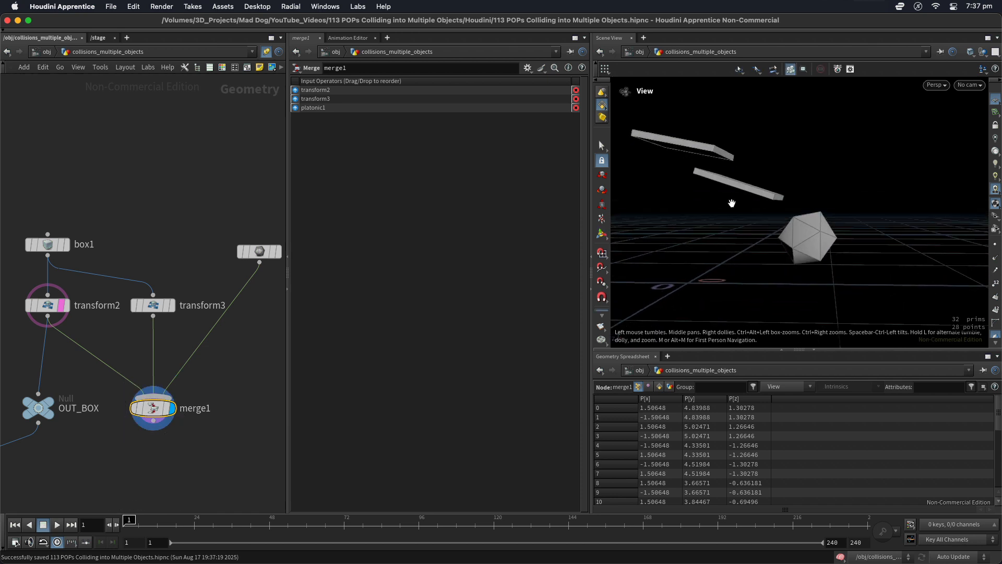
Move the OUT_BOX null lower and rewire its input to the output of merge1
mouse_move(35, 417)
left_click_drag(34, 418, 38, 468)
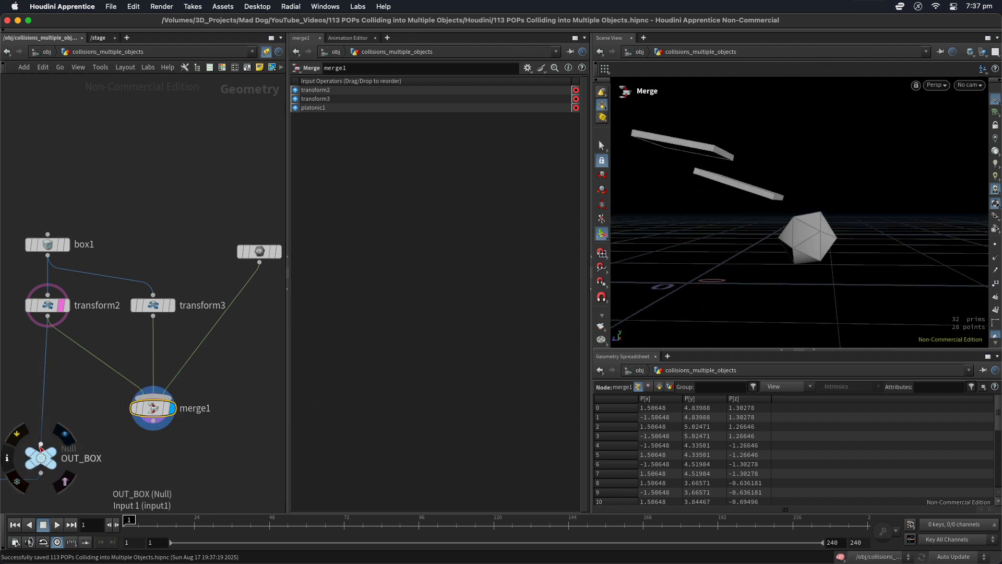
left_click(42, 442)
left_click(128, 427)
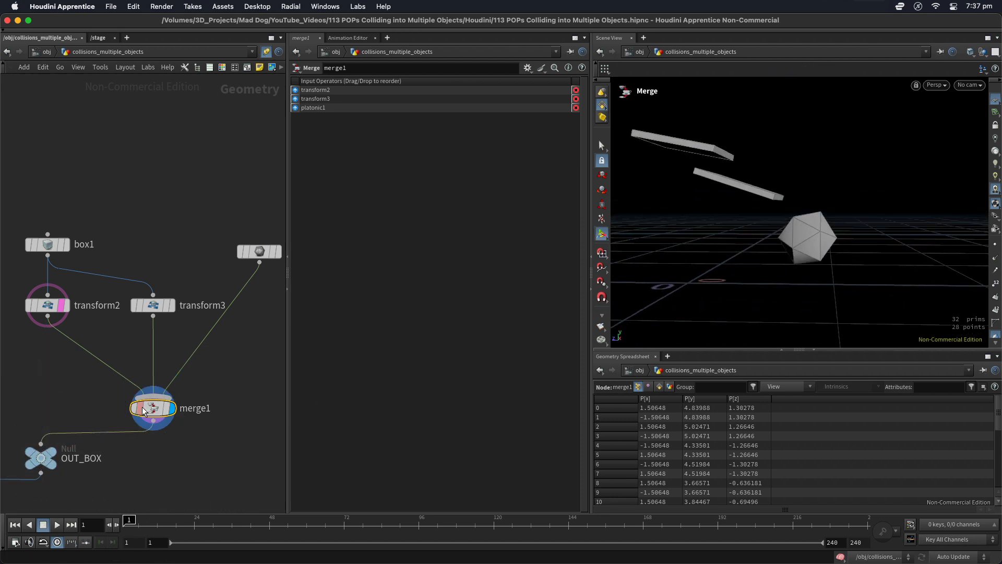
Check staticobject1's SOP Path inside popnet against the OUT_BOX null in the geometry network, ending back inside popnet
scroll(195, 209, "down", 5)
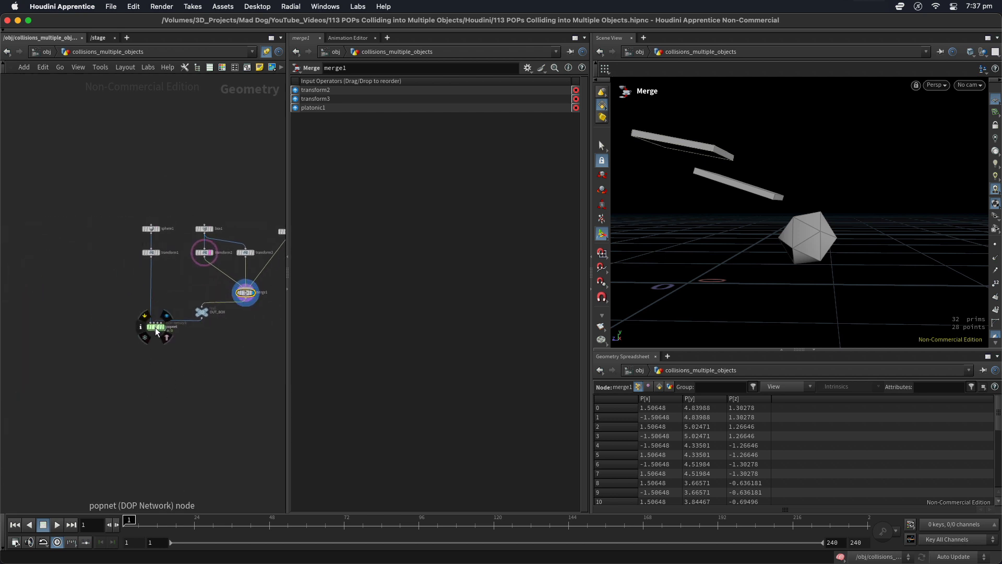
double_click(156, 327)
left_click(61, 286)
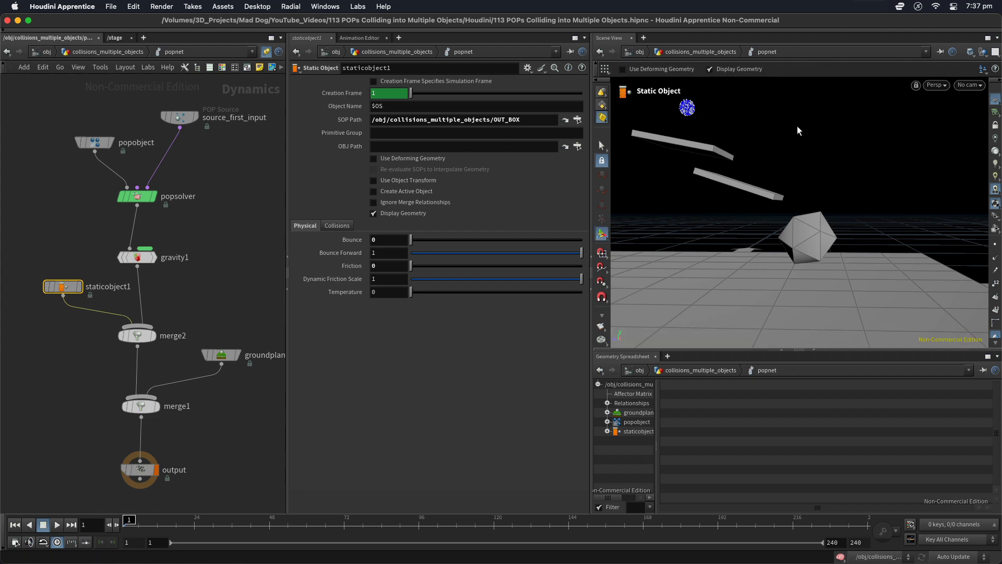
left_click_drag(798, 129, 708, 165, "alt")
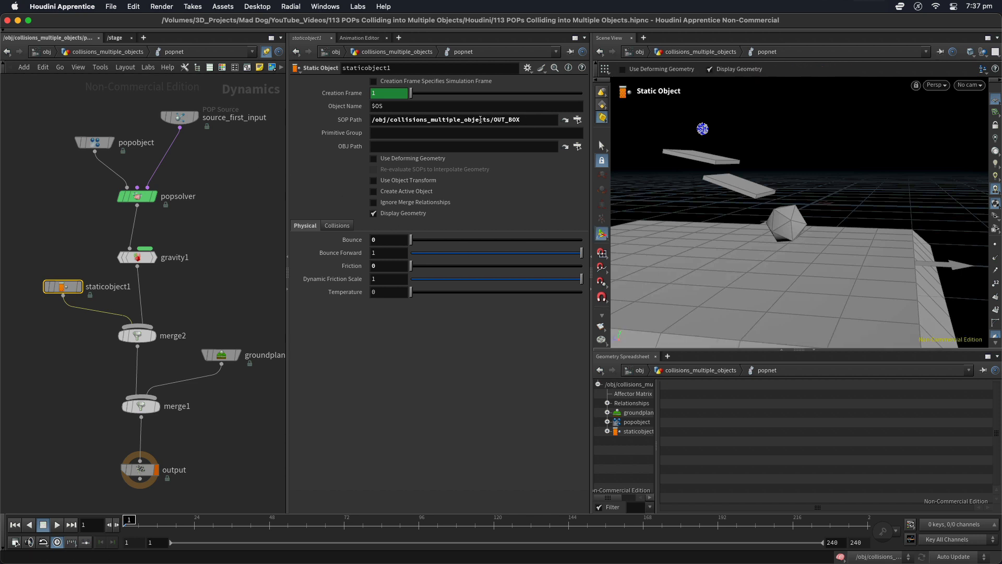
left_click(113, 52)
left_click(202, 314)
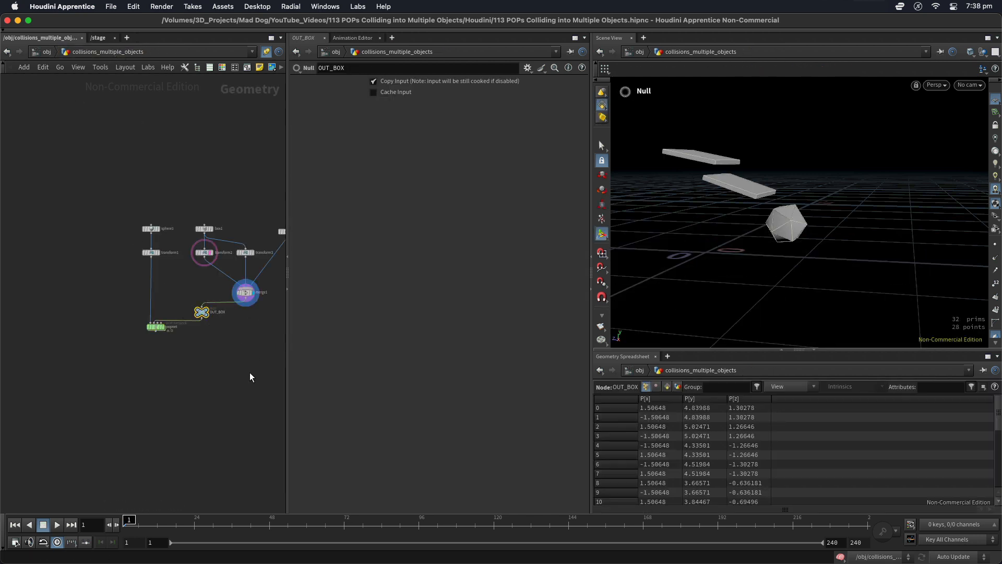
double_click(154, 325)
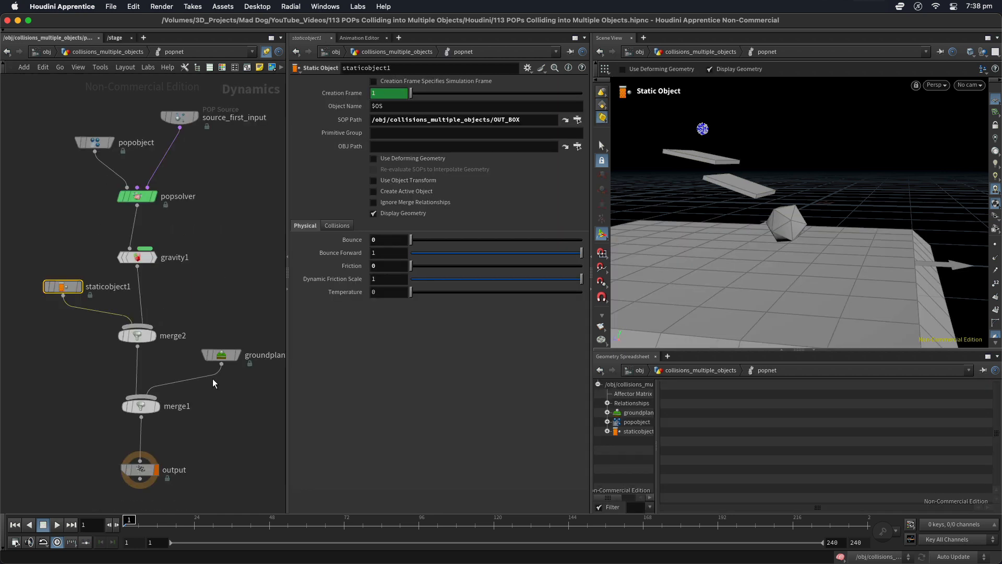
Save the scene, play the simulation, and examine the particle collisions with the boxes and icosahedron from several angles
left_click_drag(819, 184, 810, 151, "alt")
key("super+s")
key("Up")
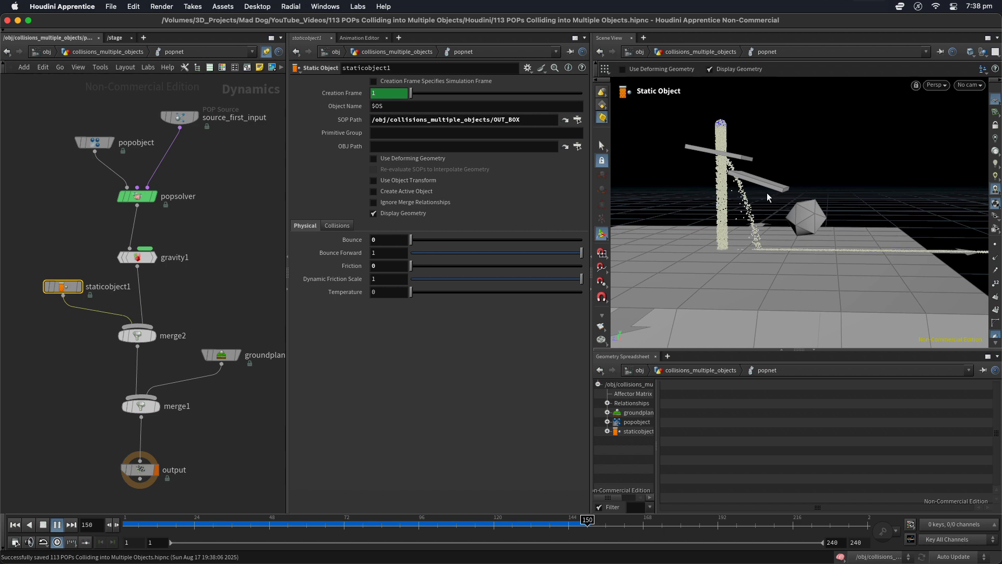
key("Escape")
left_click_drag(725, 207, 795, 183)
scroll(837, 157, "down", 4)
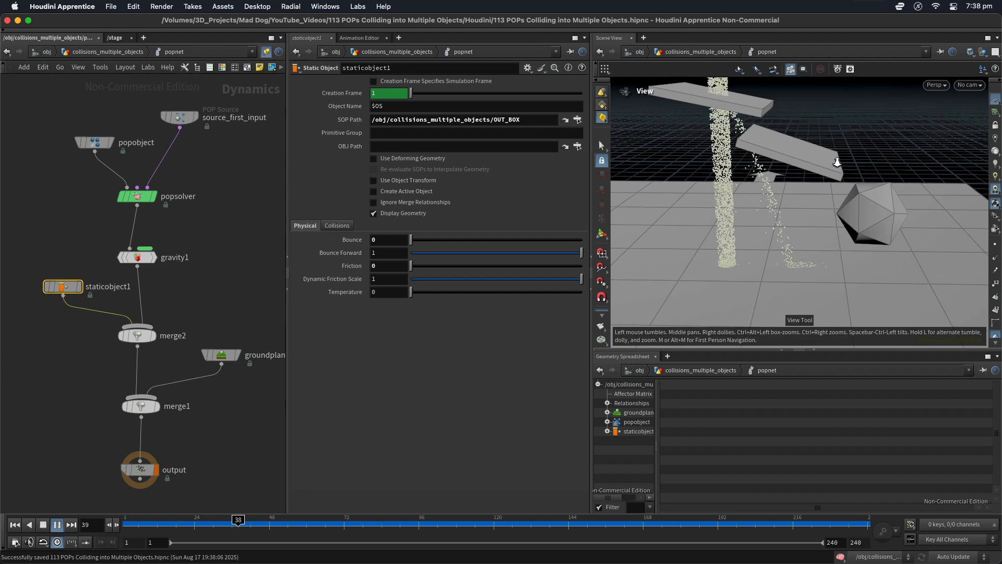
middle_click_drag(781, 139, 757, 164)
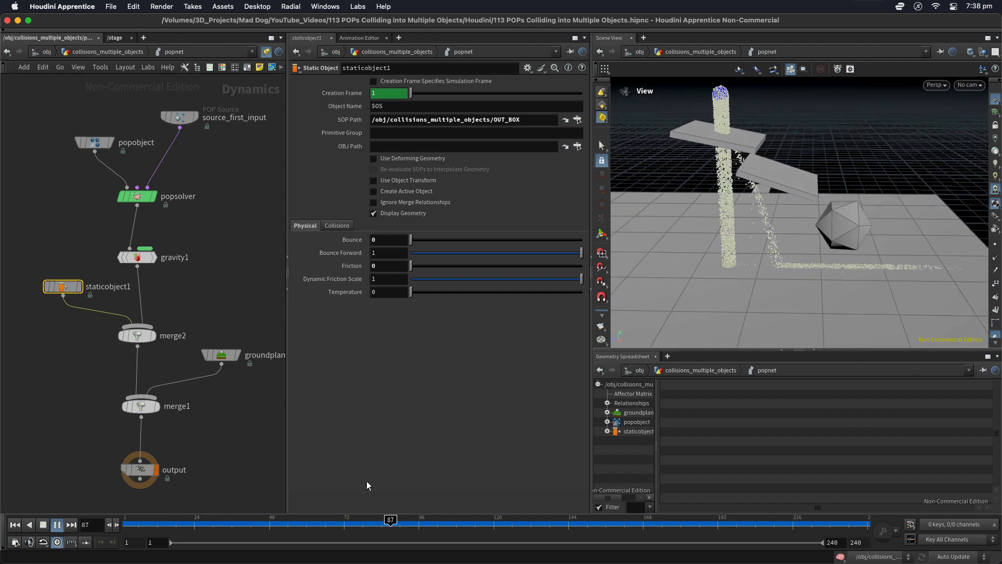
left_click_drag(796, 131, 704, 91)
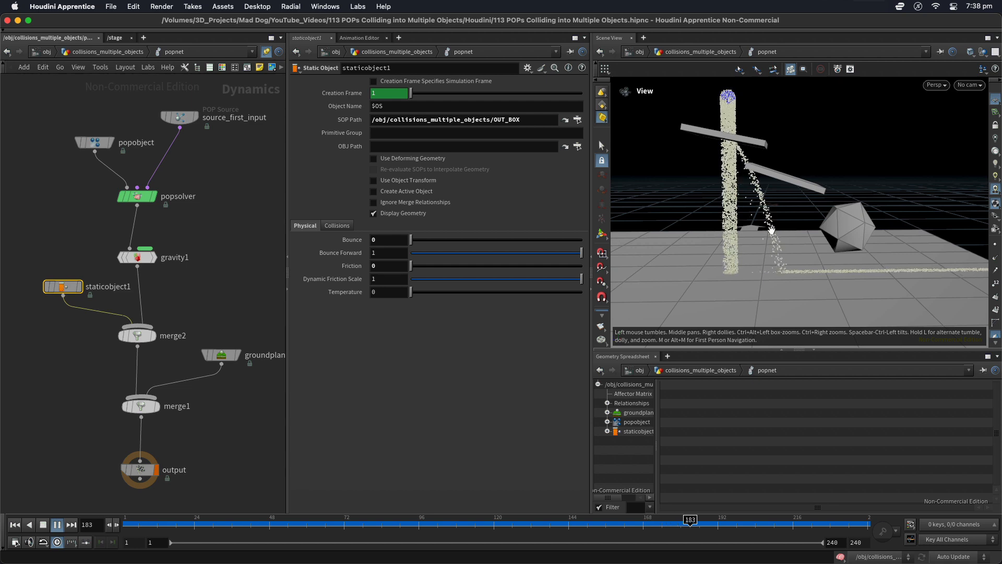
Examine the falling particles around the boxes and icosahedron from several angles during playback, save the scene and return to frame 1
left_click_drag(800, 124, 758, 139)
right_click_drag(719, 179, 753, 185)
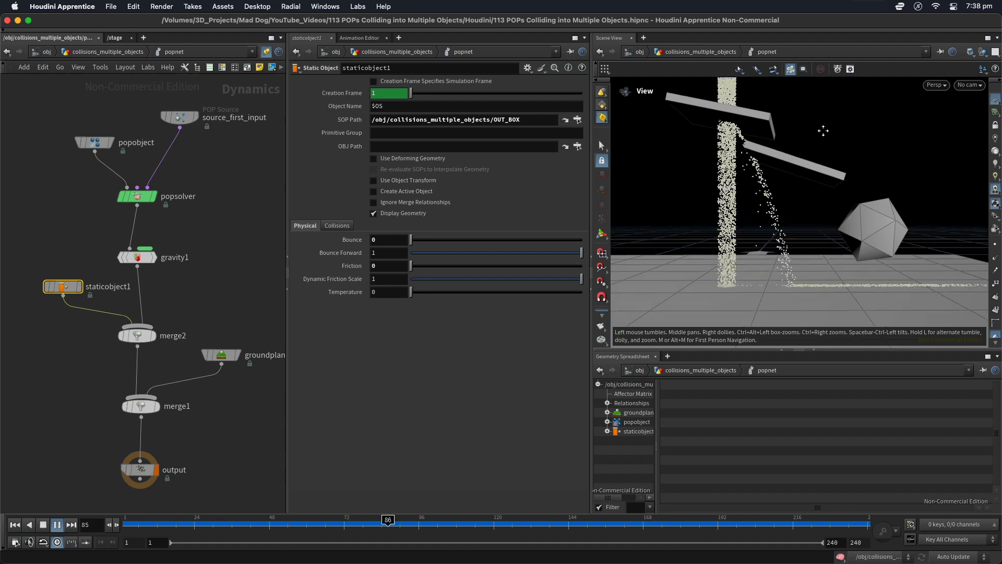
left_click_drag(844, 90, 818, 145)
right_click_drag(818, 145, 812, 144)
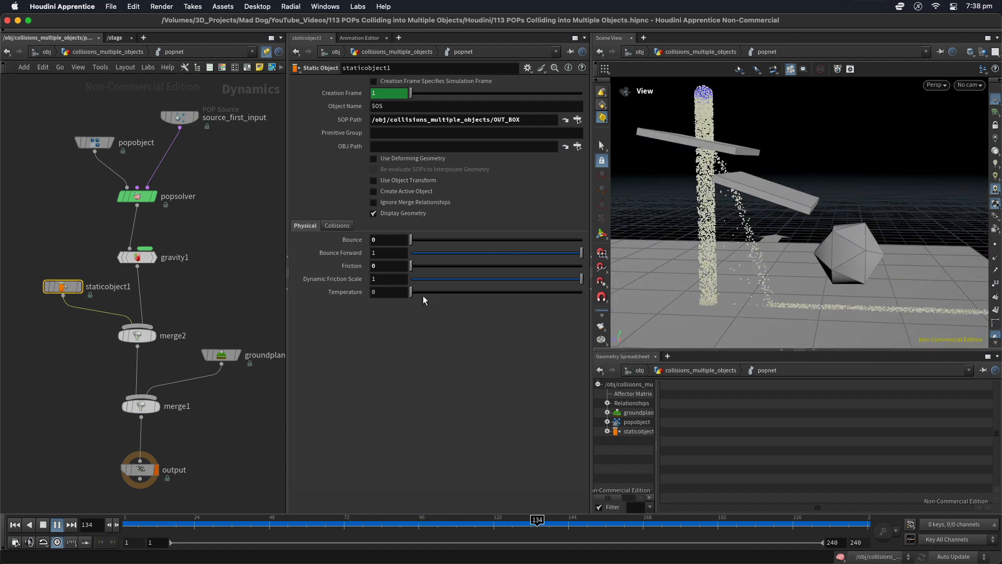
key("super+s")
key("super+Up")
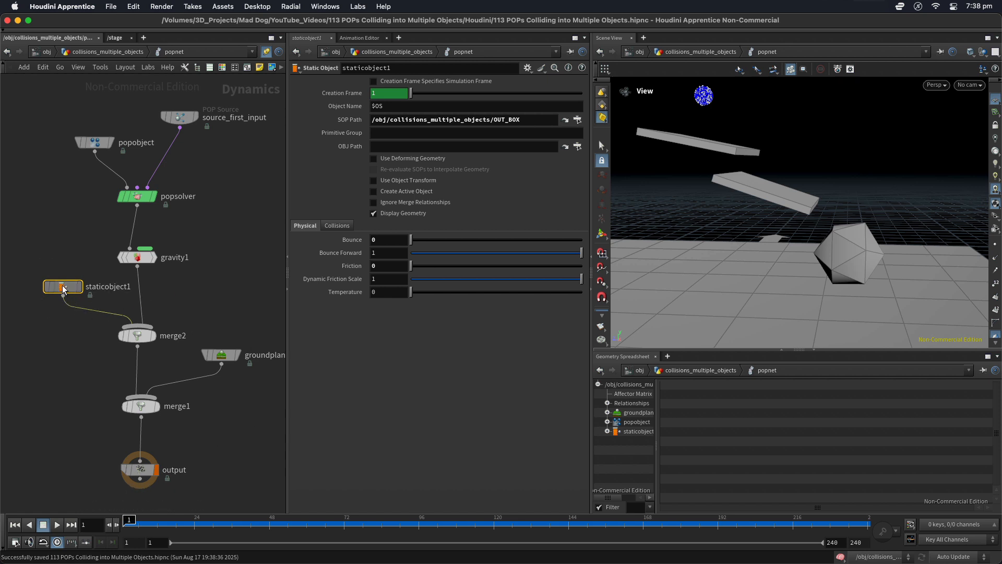
Select staticobject1 and review its RBD Solver and Bullet Data collision settings
left_click_drag(70, 286, 69, 282)
left_click_drag(27, 255, 89, 321)
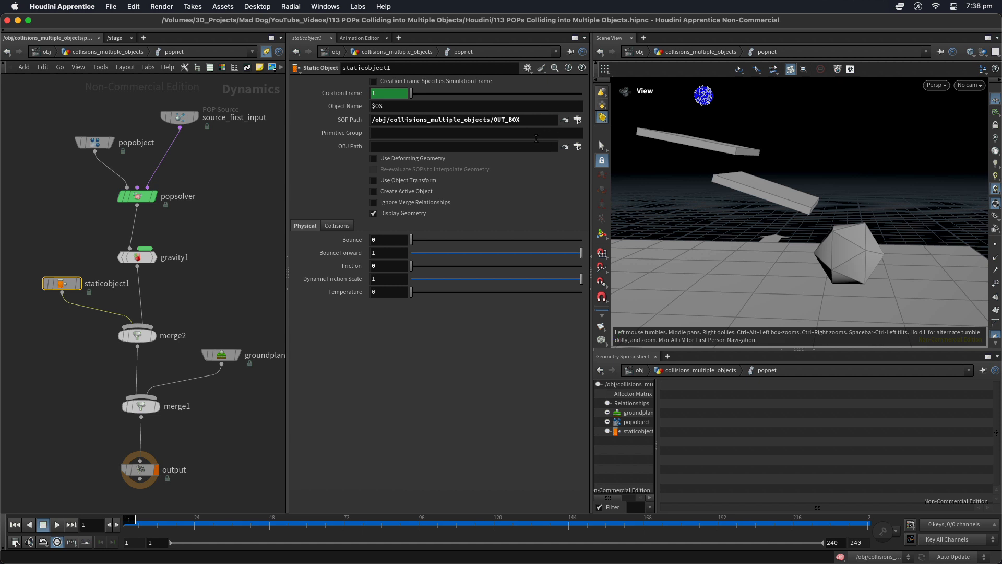
left_click(334, 225)
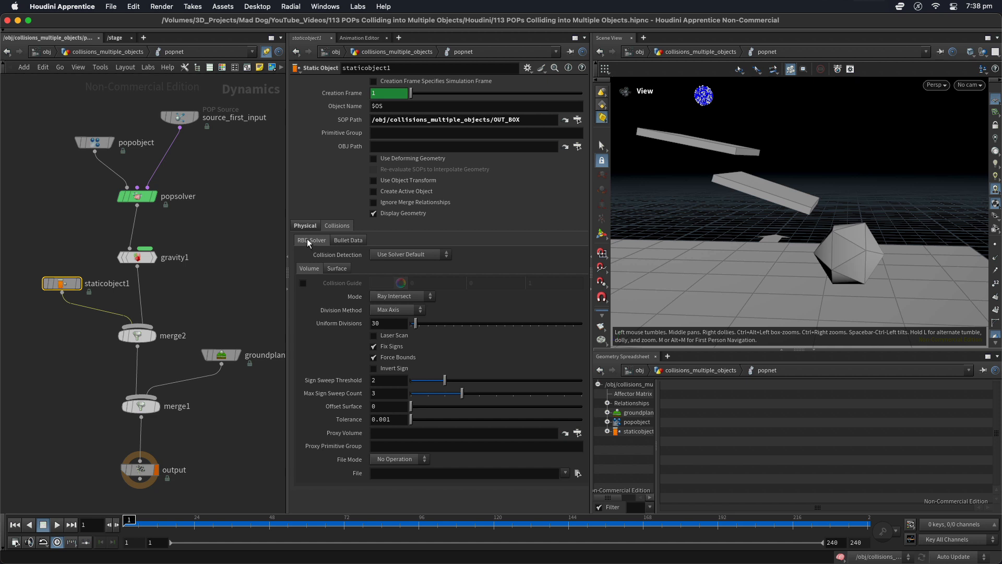
left_click(349, 240)
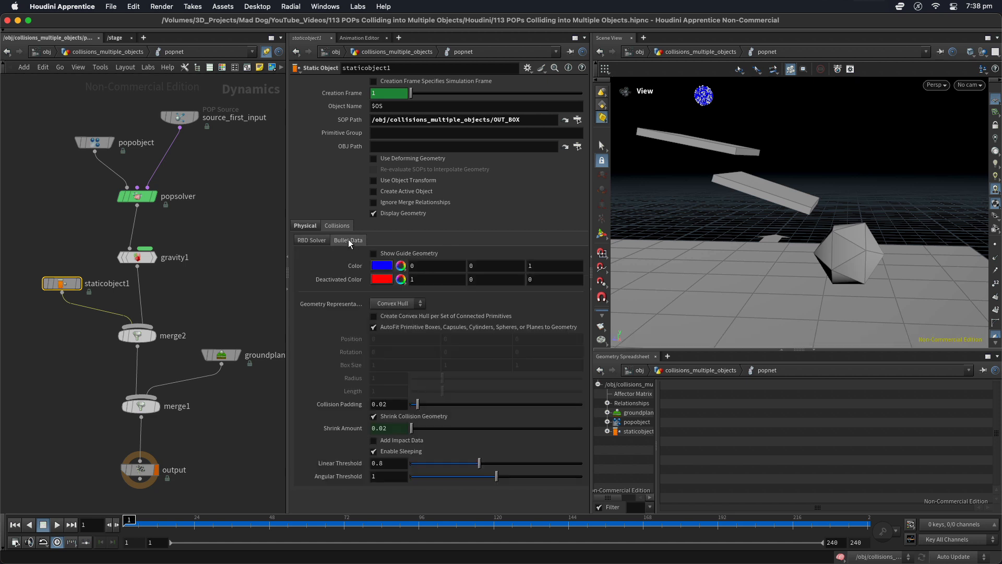
left_click(309, 238)
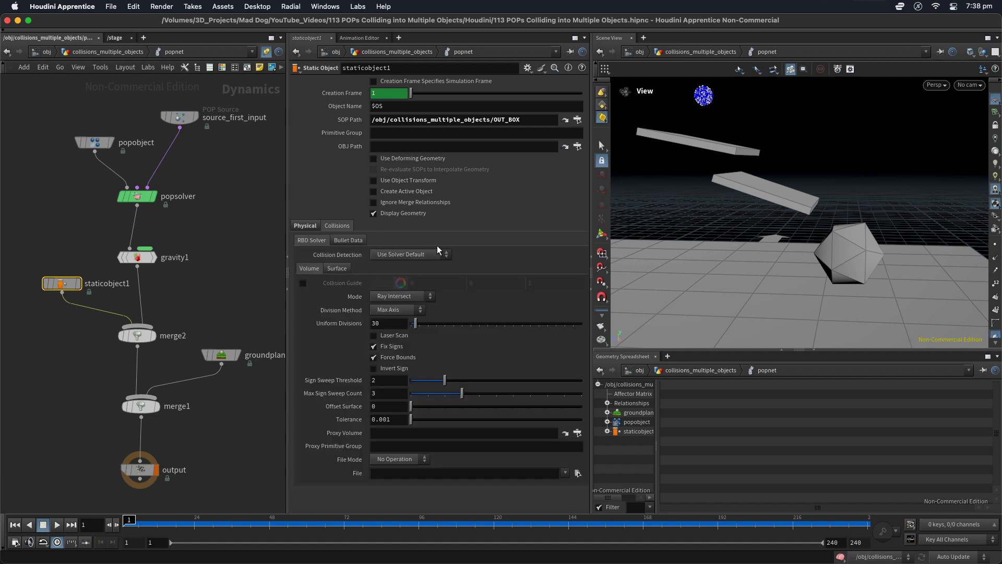
Preview staticobject1's Volume collision guide and its Bullet guide geometry, and switch both guides off
left_click(302, 283)
left_click(348, 239)
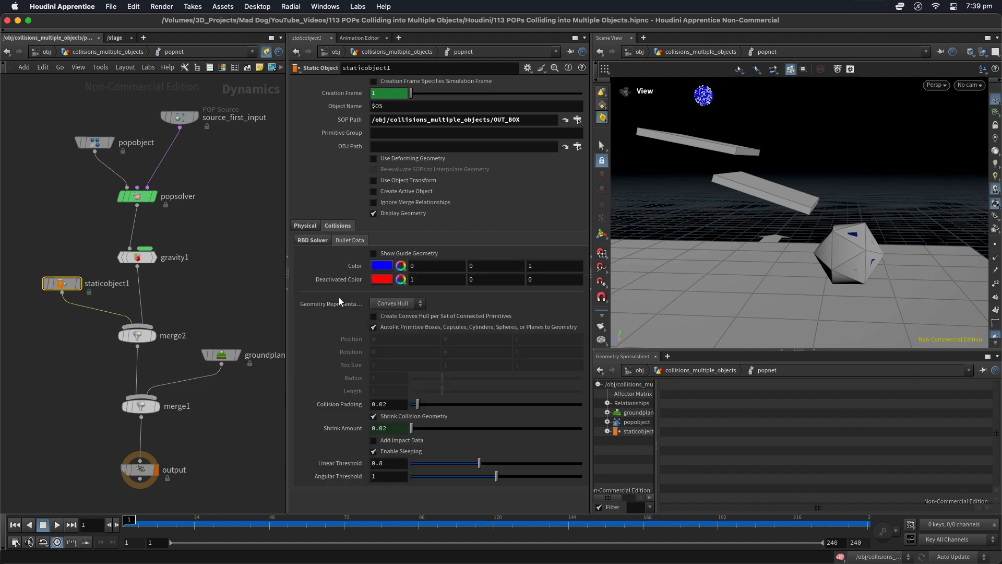
left_click(373, 252)
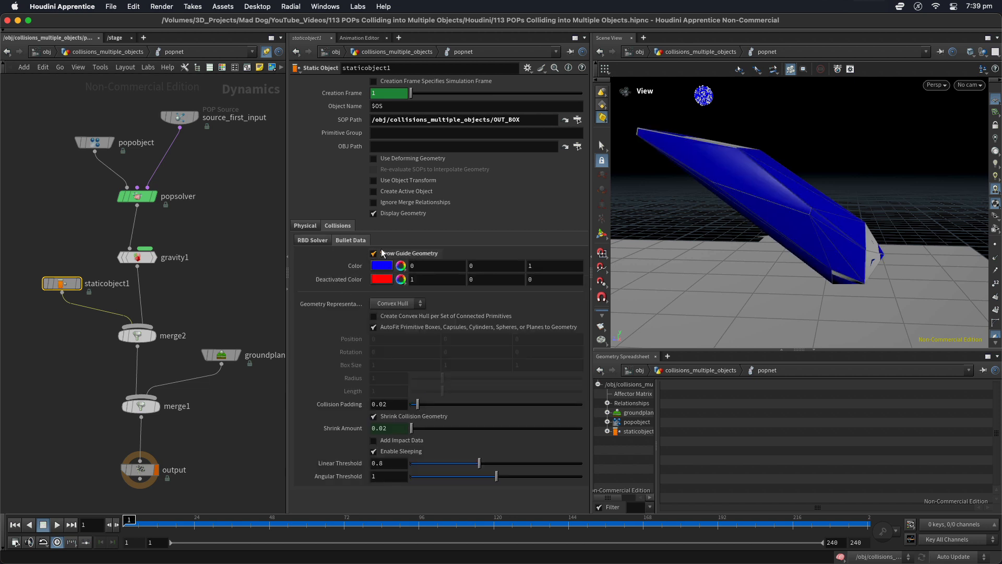
left_click(373, 253)
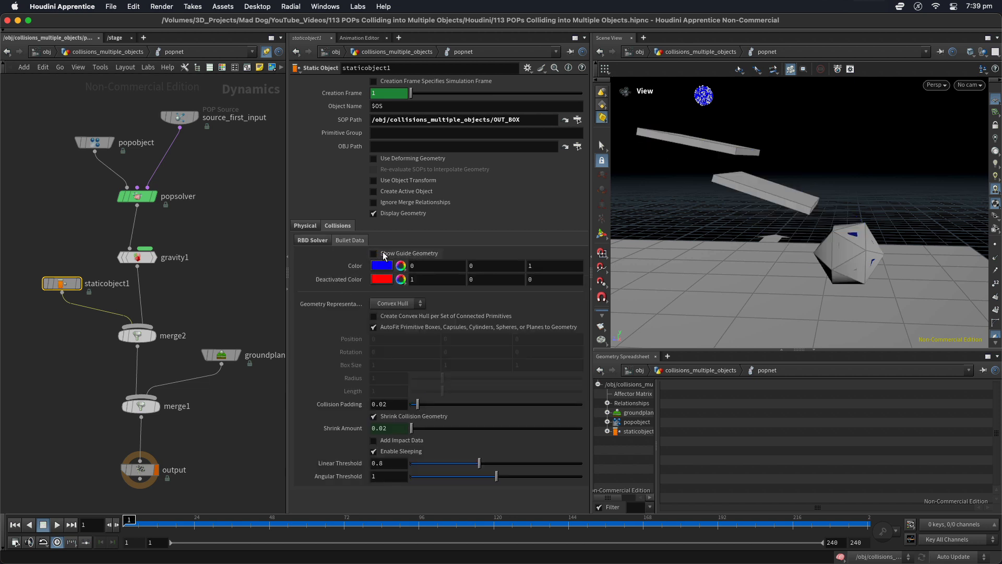
left_click(313, 239)
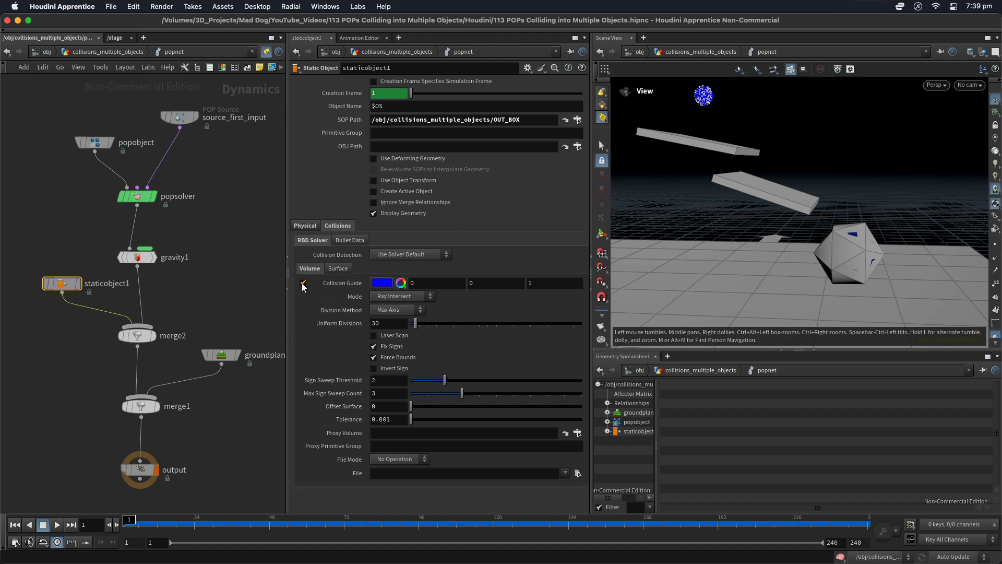
Enable Show Collision Radius in staticobject1's Surface collision settings and inspect the guide on all three shapes from several angles
left_click(338, 268)
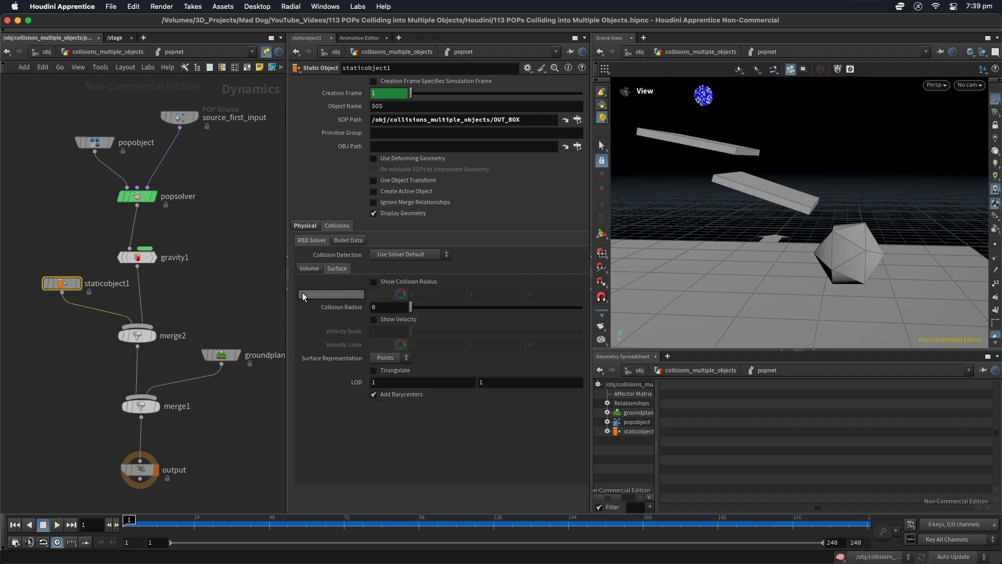
left_click(373, 282)
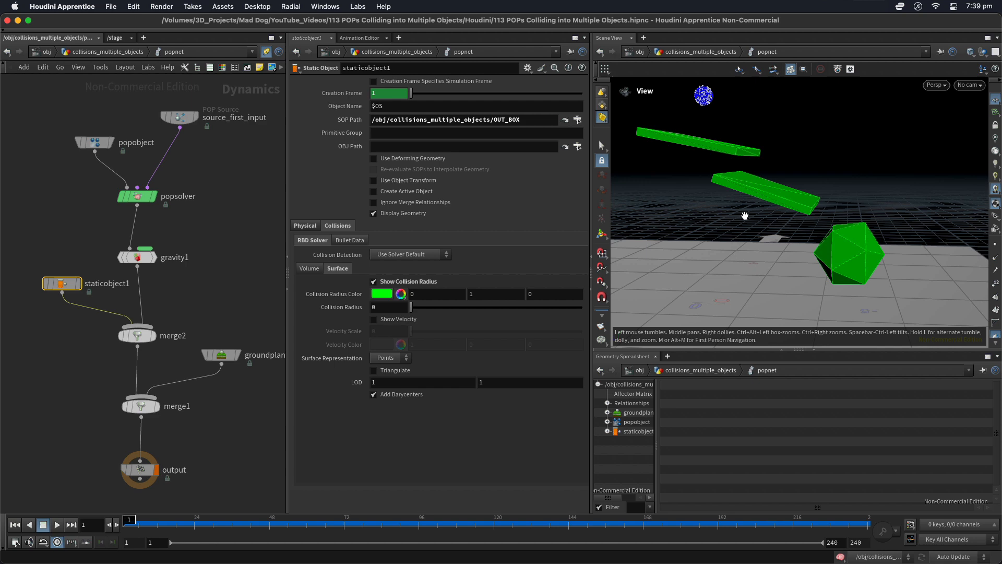
left_click_drag(734, 215, 728, 217)
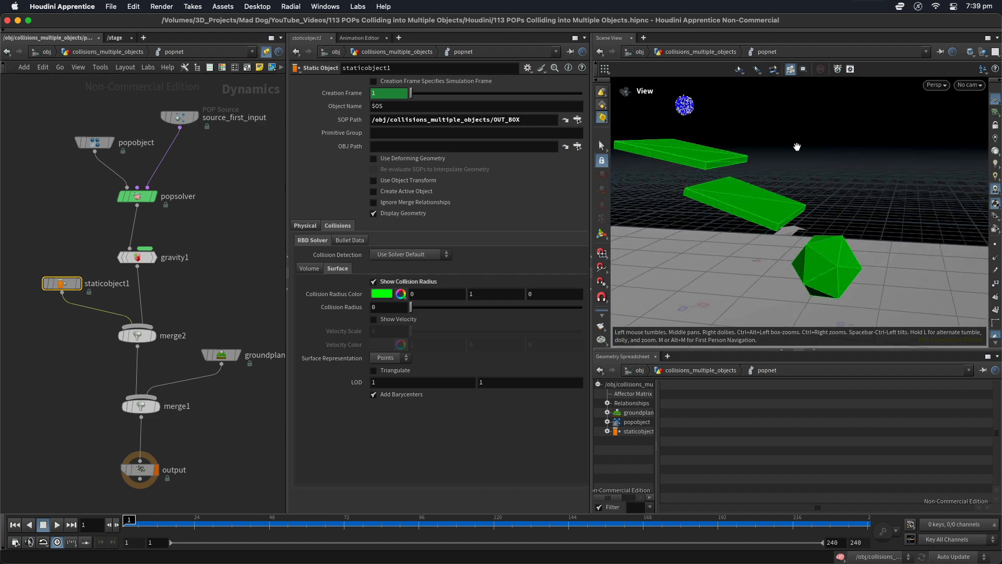
left_click_drag(798, 147, 803, 134)
mouse_move(724, 217)
left_mouse_down()
mouse_move(734, 215)
mouse_move(732, 225)
left_mouse_up()
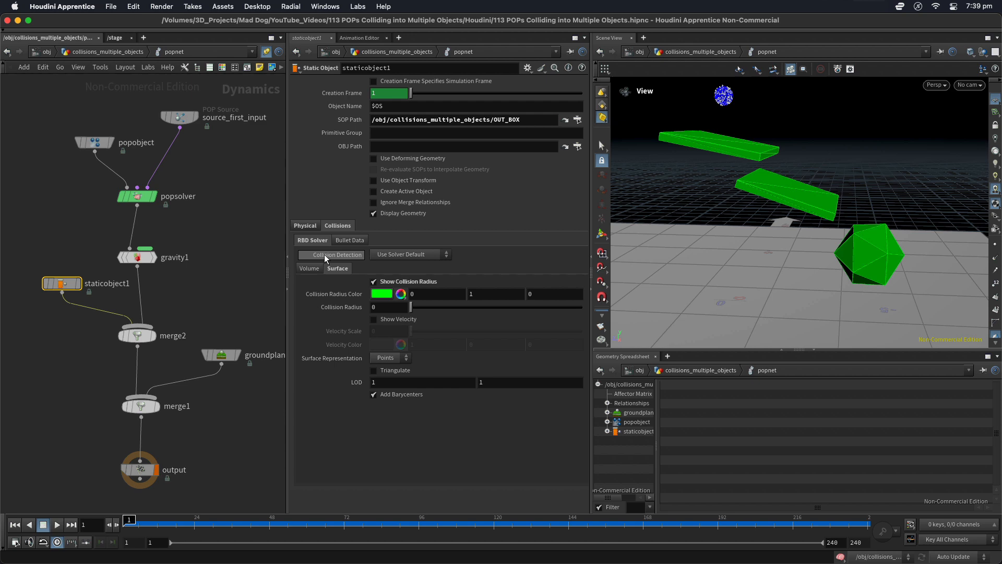
Save the scene, play the simulation with the collision radius guide shown, and return to frame 1
key("super+s")
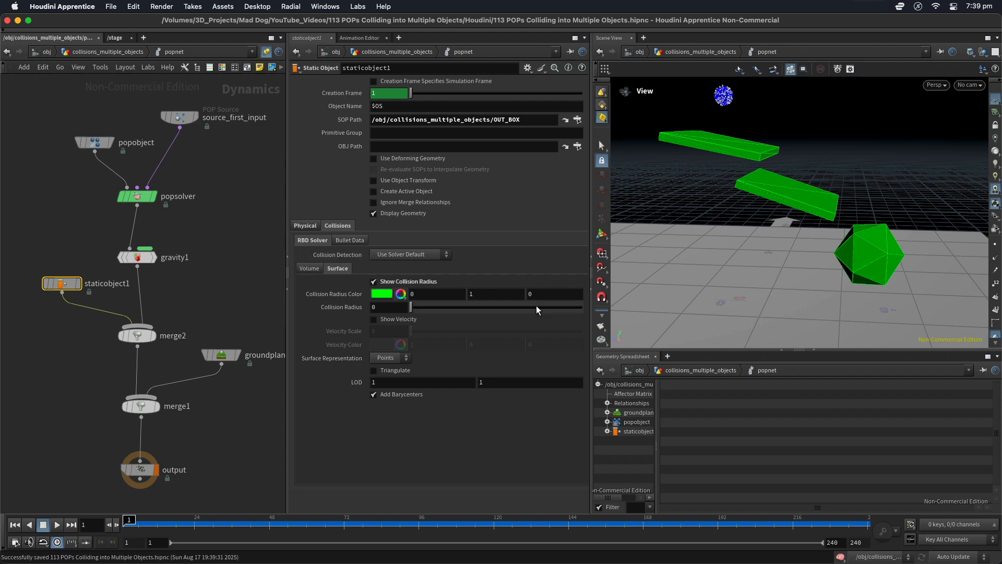
key("Up")
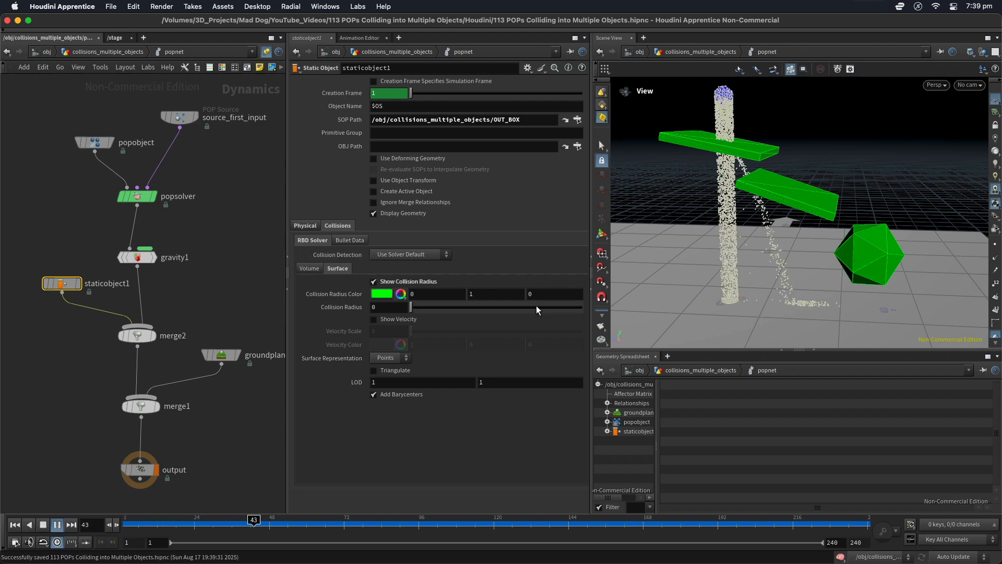
key("ctrl+Up")
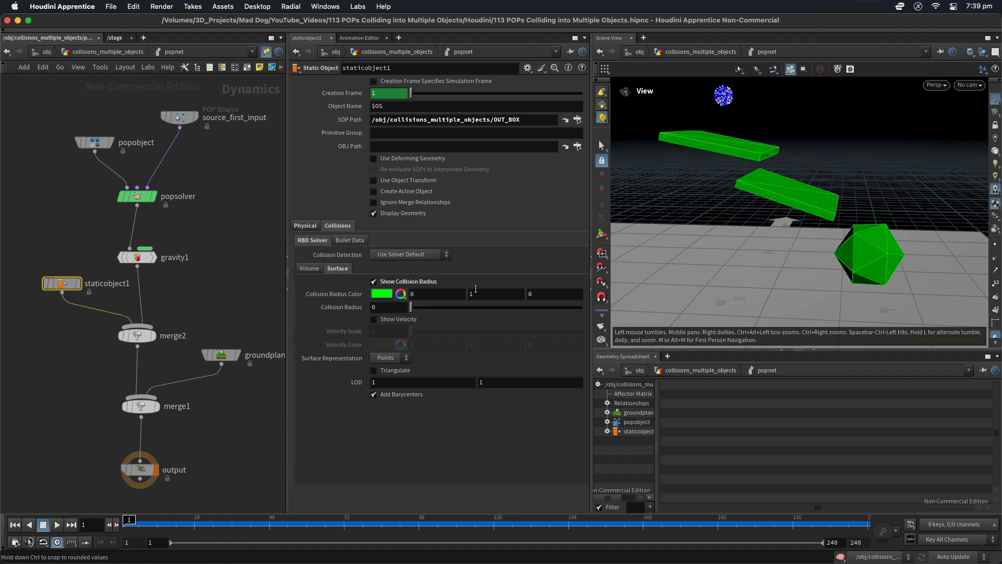
Set staticobject1's Collision Detection to Use Surface Collisions and save the scene
left_click(416, 257)
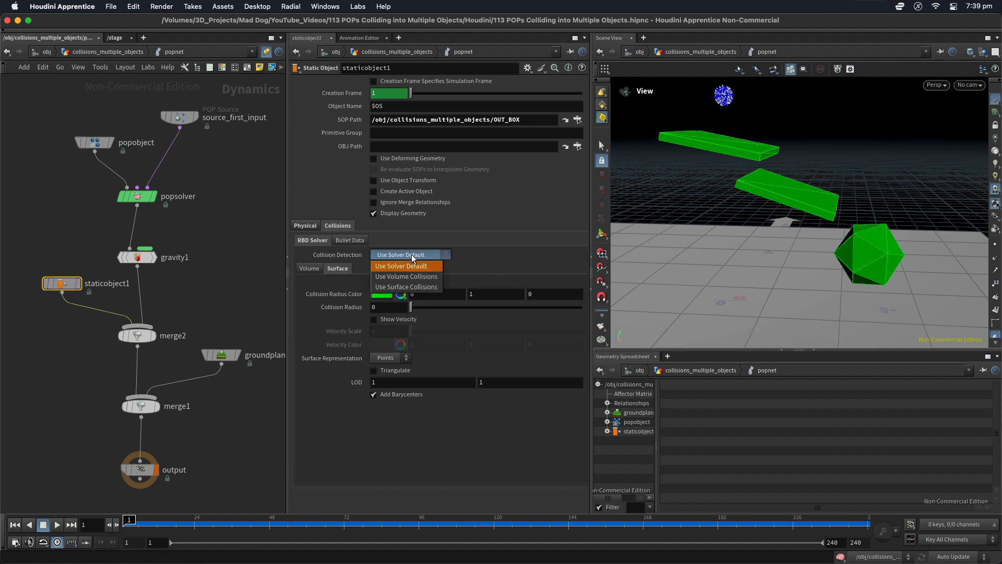
left_click(412, 287)
key("ctrl+s")
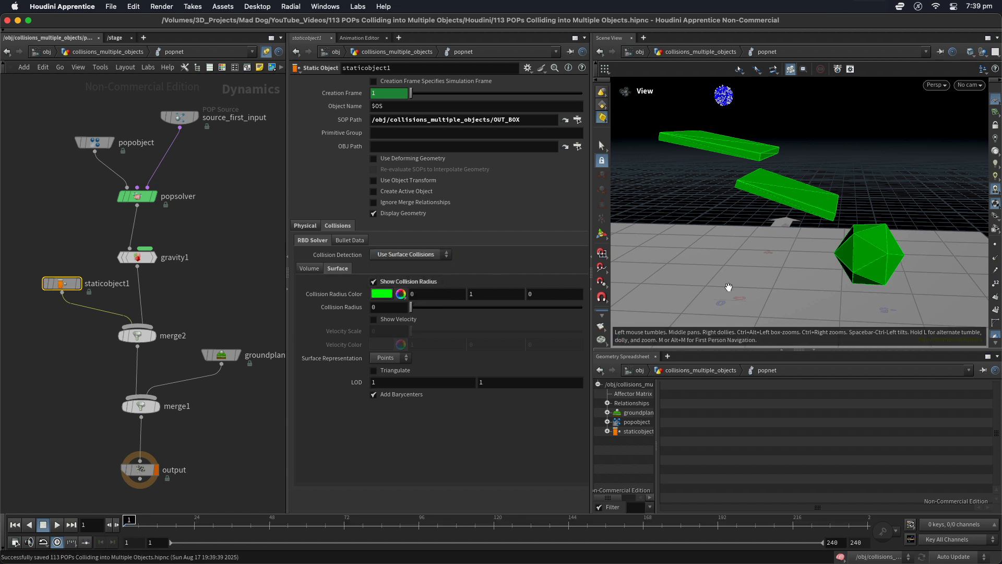
Play the simulation with surface collisions, examine the particles from several angles, return to frame 1 and save the scene
key("Up")
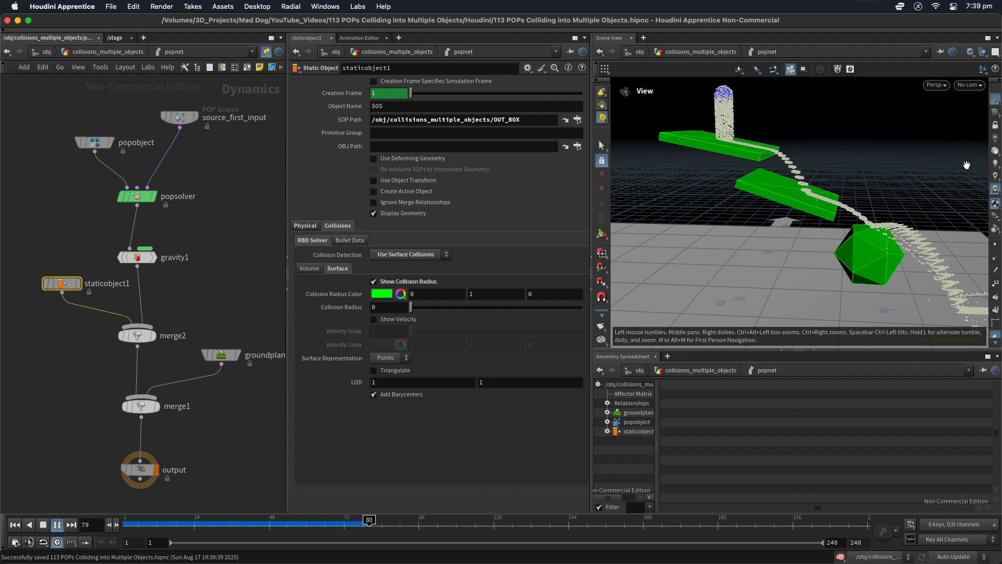
left_click_drag(833, 274, 773, 277)
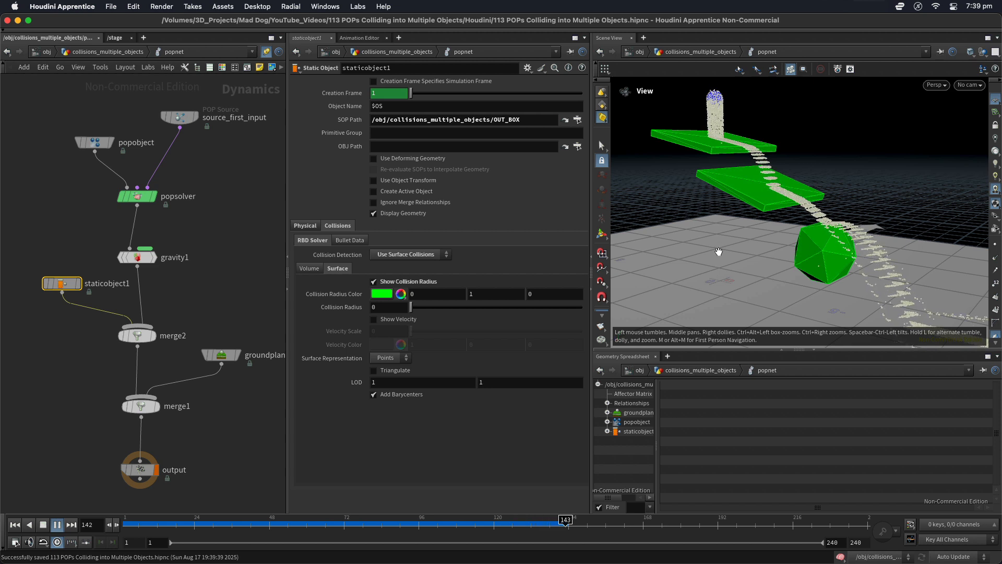
left_click_drag(721, 252, 730, 248)
right_click_drag(730, 248, 733, 244)
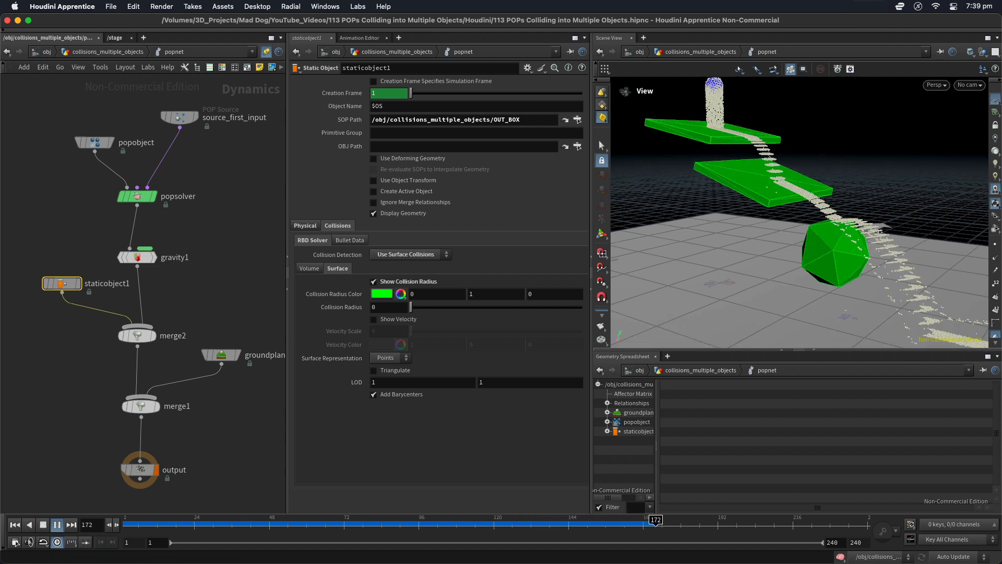
key("ctrl+Up")
key("super+s")
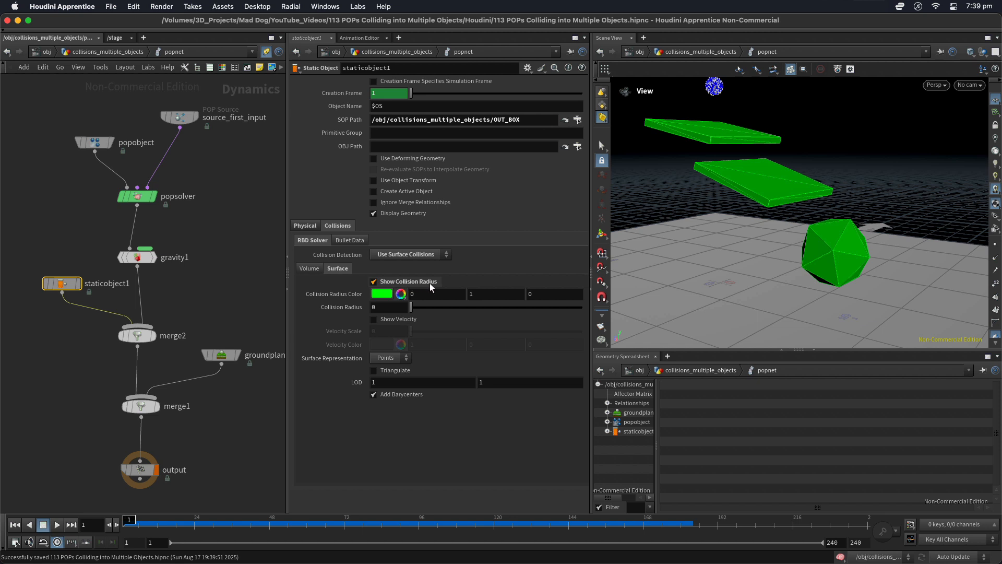
Turn off Show Collision Radius on staticobject1 and replay the simulation in a closer view, returning to frame 1
left_click(373, 282)
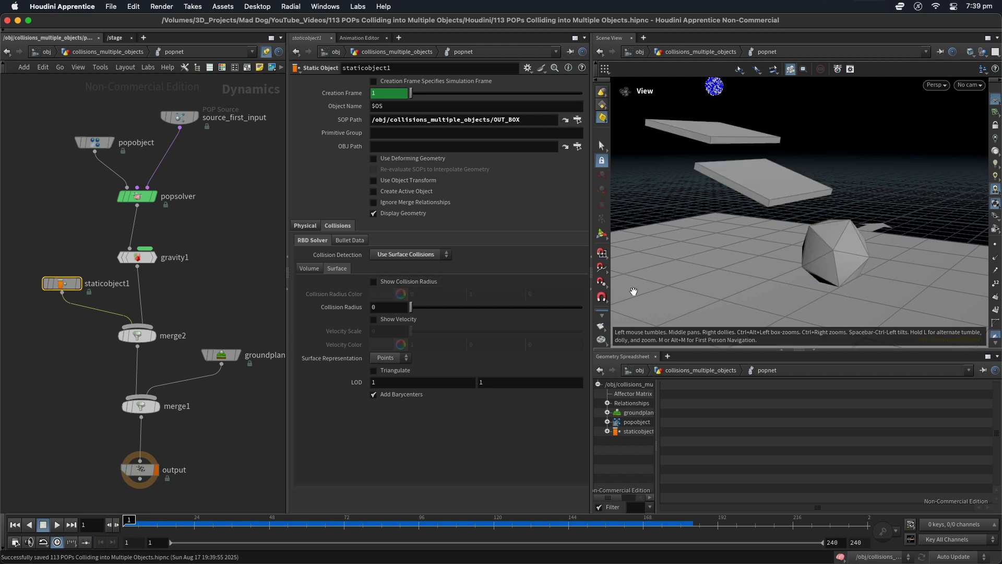
key("Up")
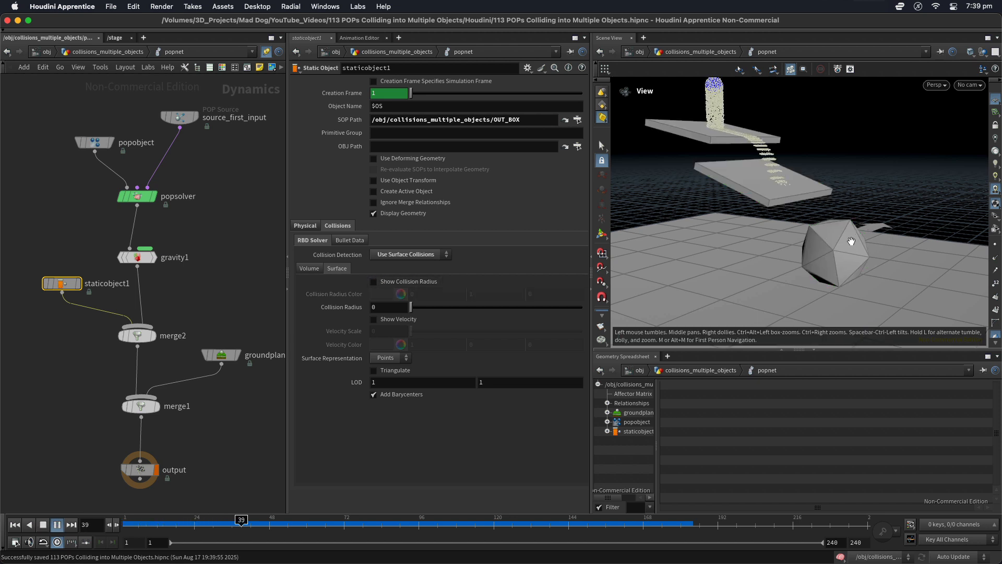
middle_click_drag(739, 239, 724, 246)
right_click_drag(717, 219, 740, 215)
key("ctrl+Up")
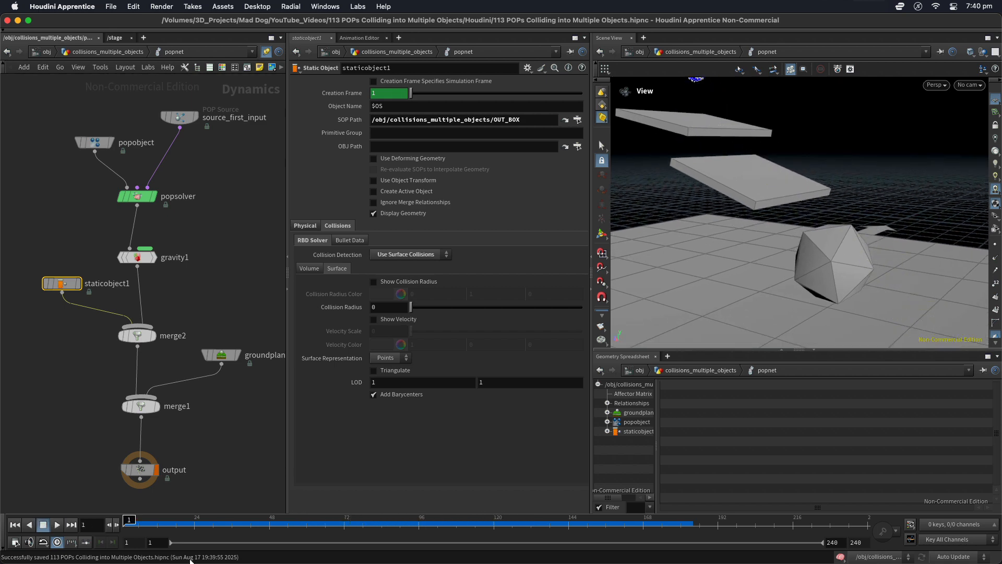
Enable Draw Time (FPS) in the viewport's Guides display options and close the options
left_click_drag(656, 196, 654, 197)
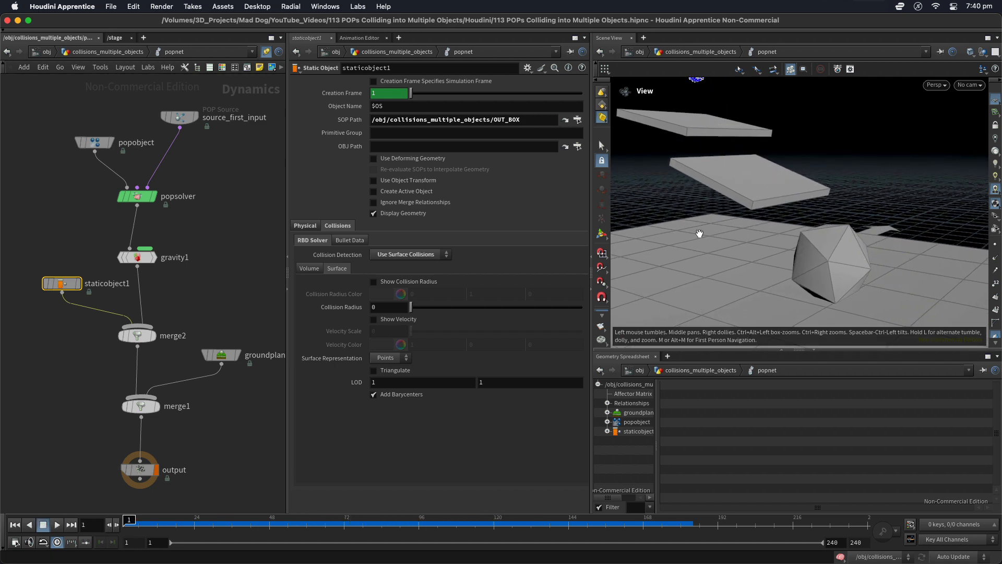
key("d")
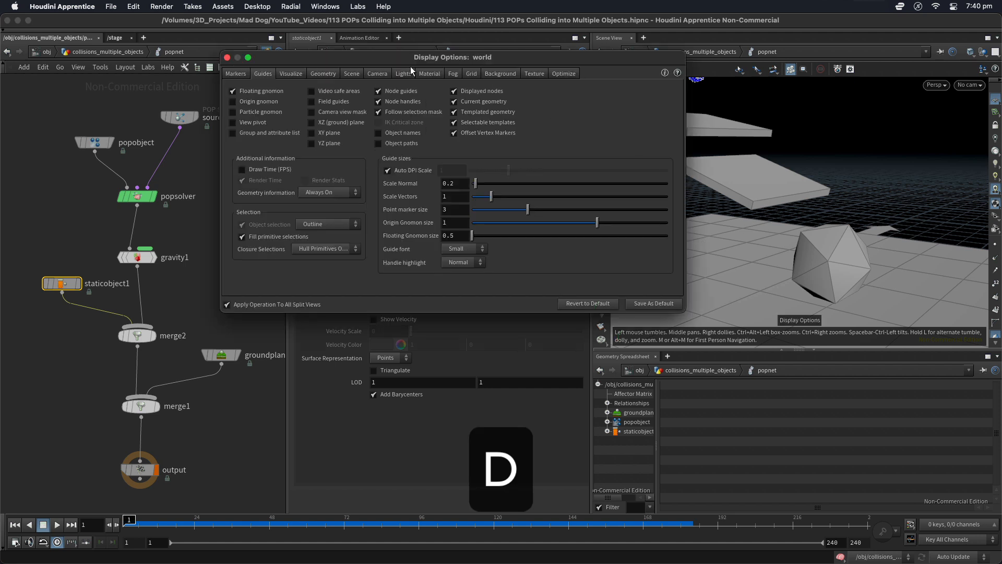
left_click_drag(389, 59, 483, 252)
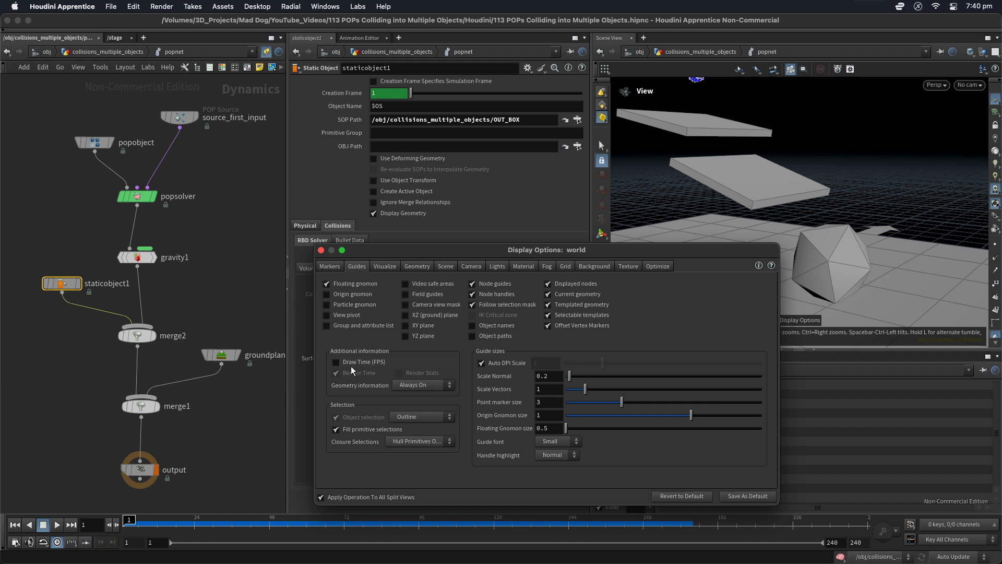
left_click(336, 362)
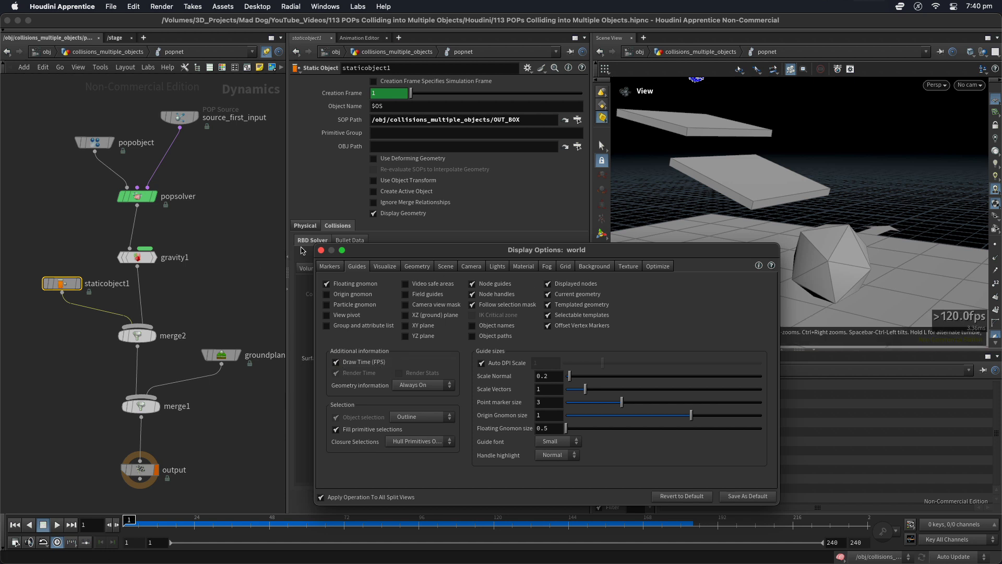
left_click(322, 250)
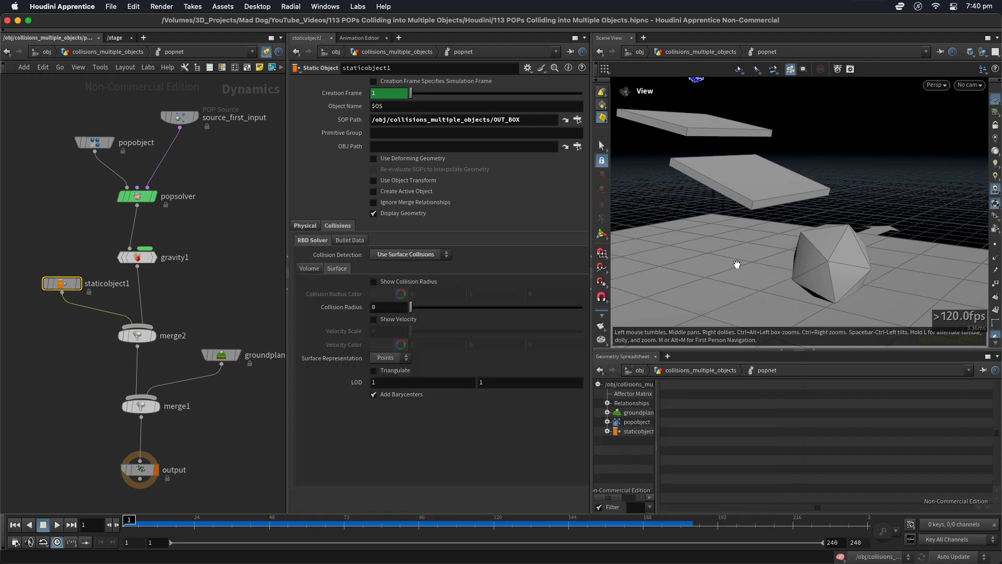
Play the simulation to check its frame rate in the viewport, and return to frame 1
key("Up")
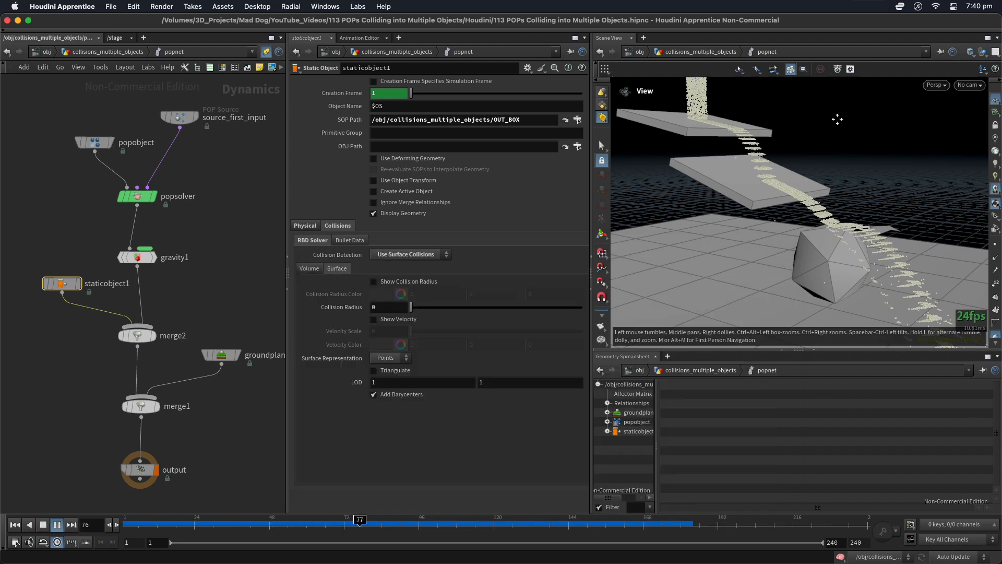
middle_click_drag(838, 119, 807, 141)
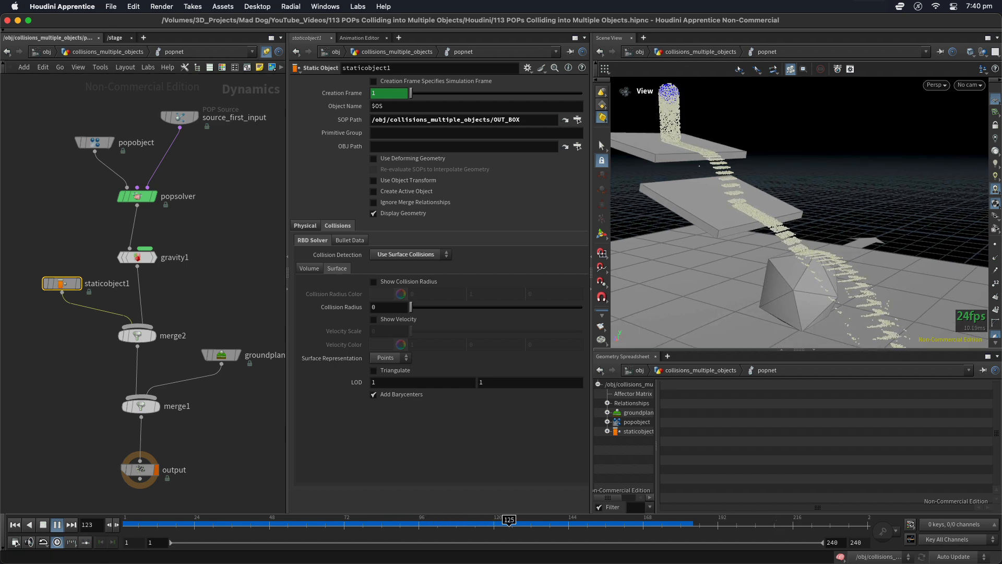
key("ctrl+Up")
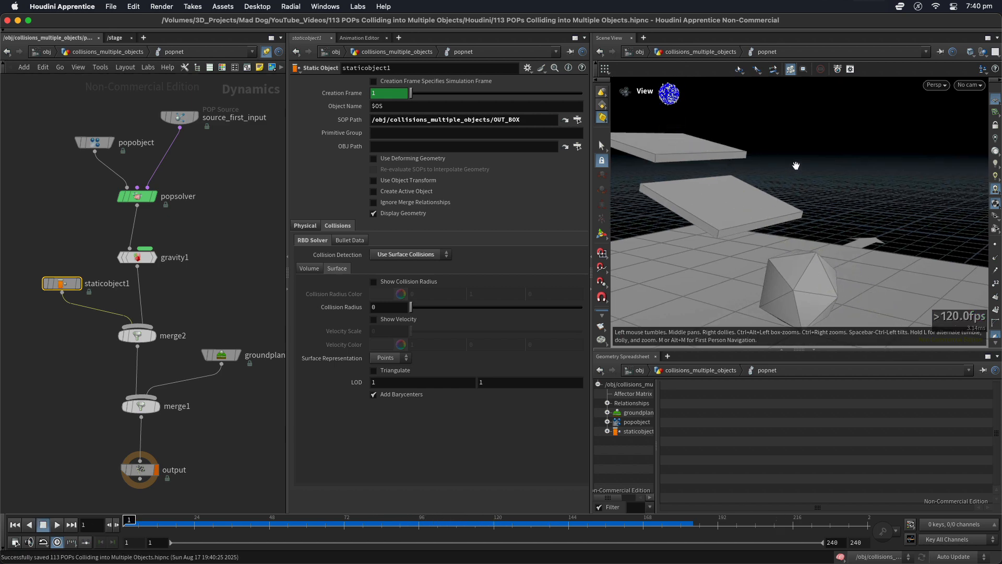
Play the simulation, examine the particle stream between the two tilted boxes from several angles, return to frame 1 and save the scene
left_click(57, 525)
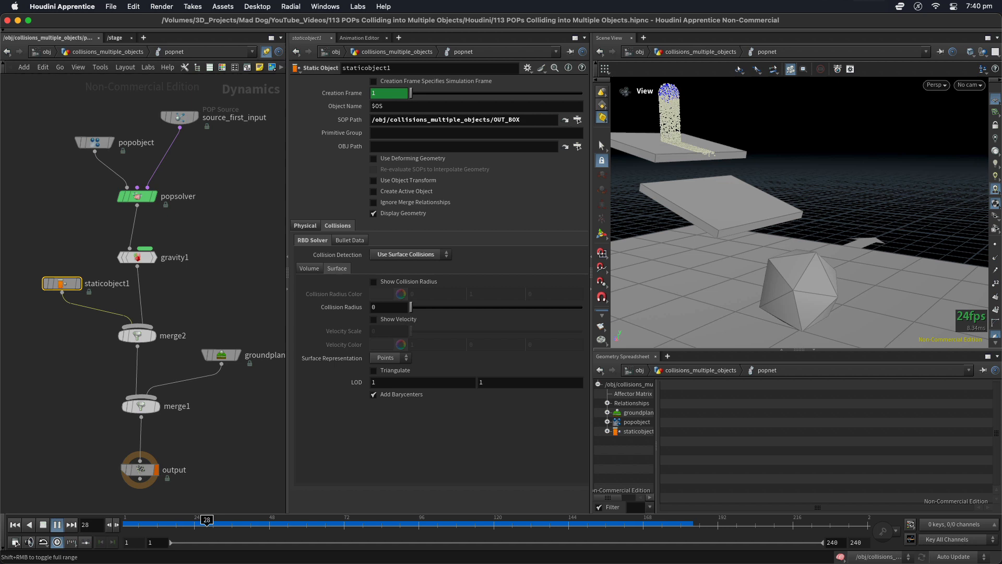
left_click(44, 524)
left_click_drag(721, 178, 700, 217)
key("Up")
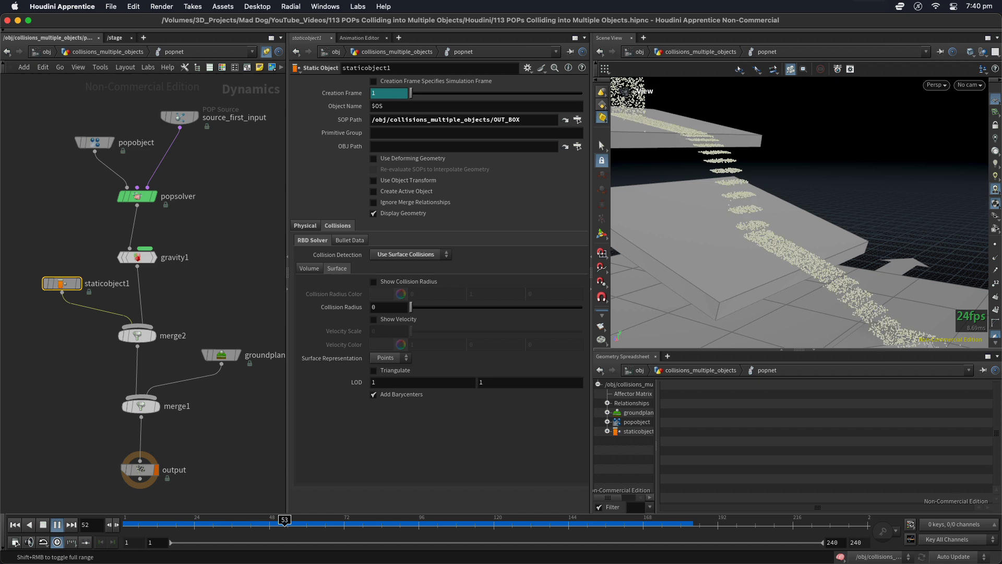
left_click_drag(862, 185, 697, 206)
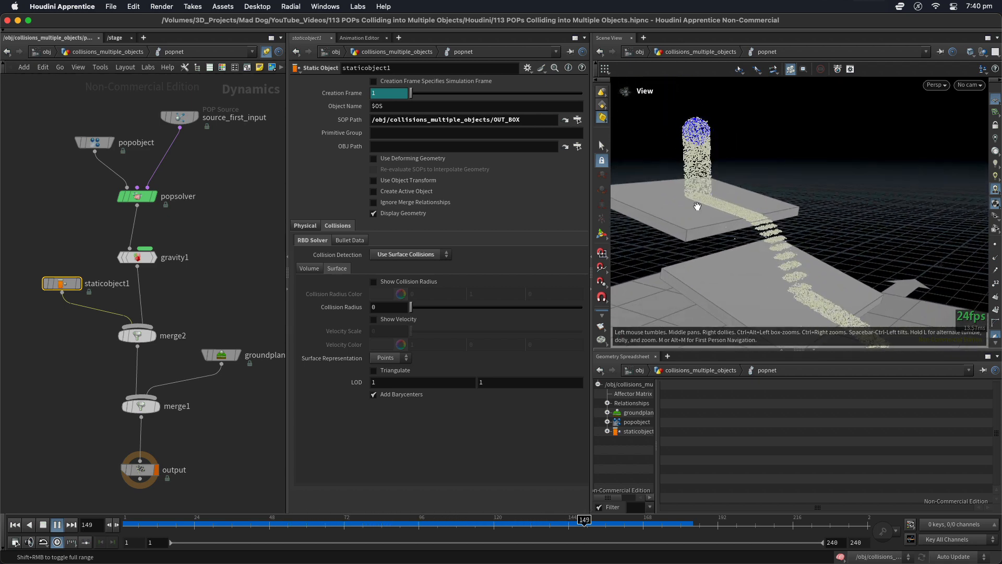
key("ctrl+Up")
key("ctrl+s")
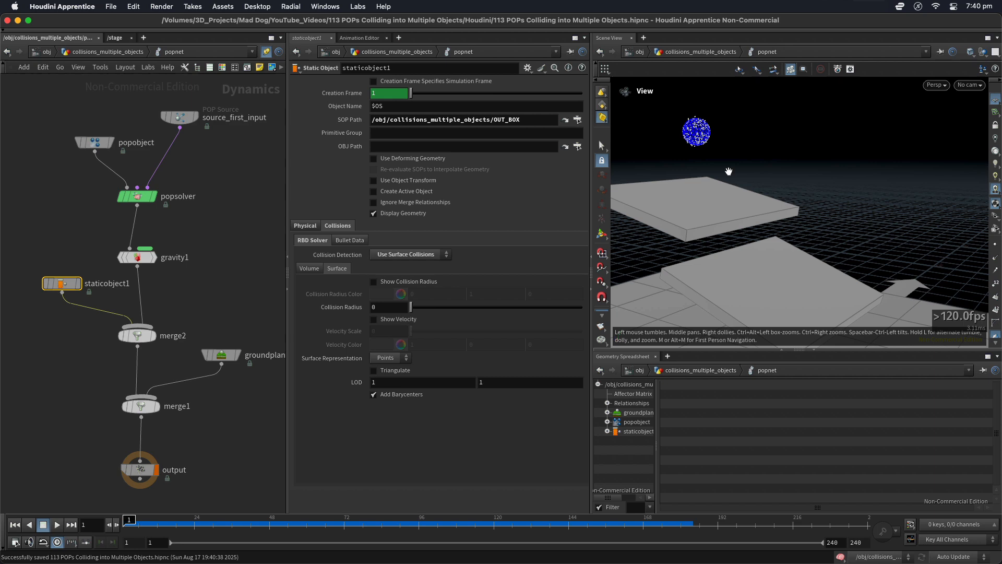
left_click_drag(759, 169, 692, 142)
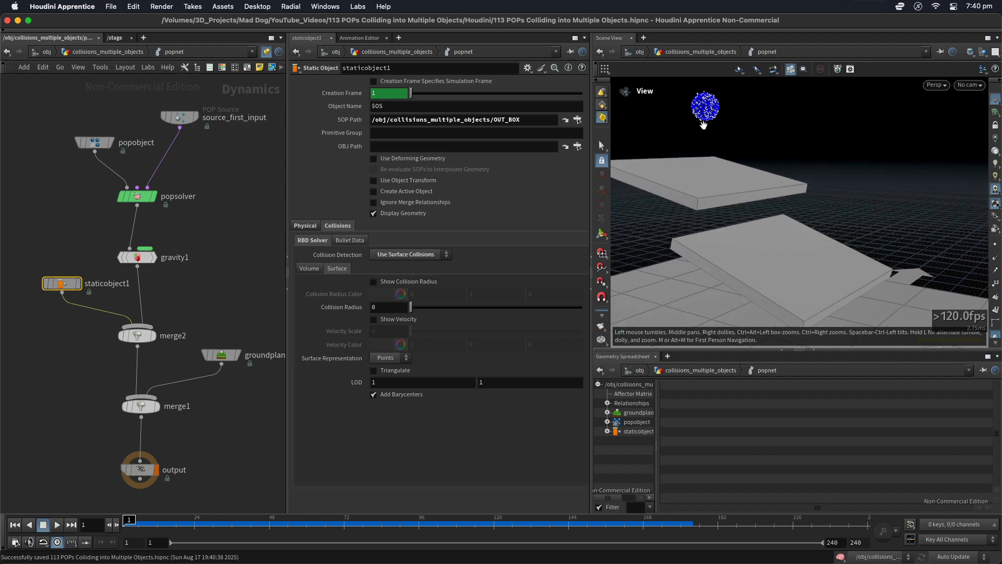
left_click_drag(754, 253, 751, 199)
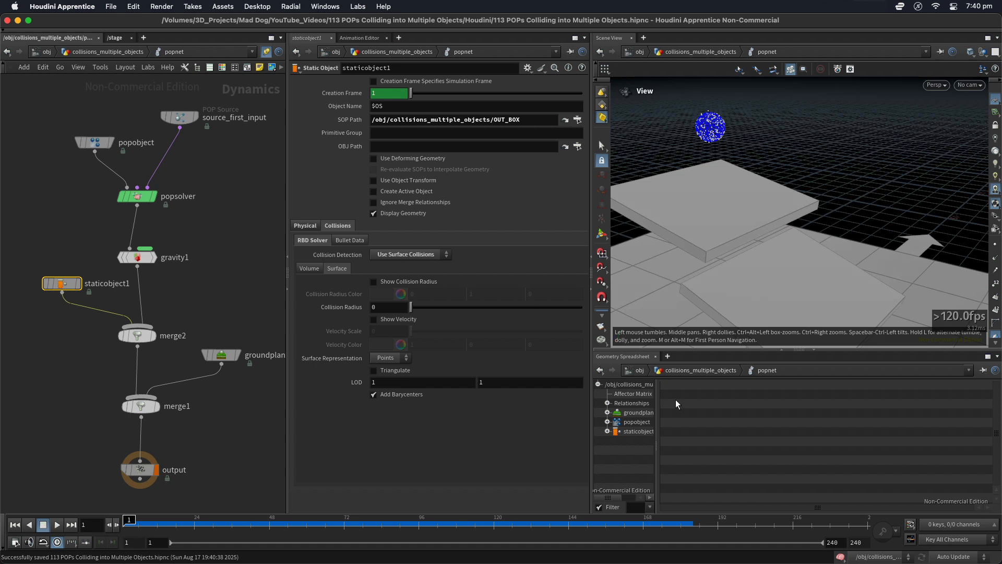
key("ctrl+s")
Set the Y velocity Variance of source_first_input to 0, play the simulation to check the stream and return to frame 1
left_click(183, 118)
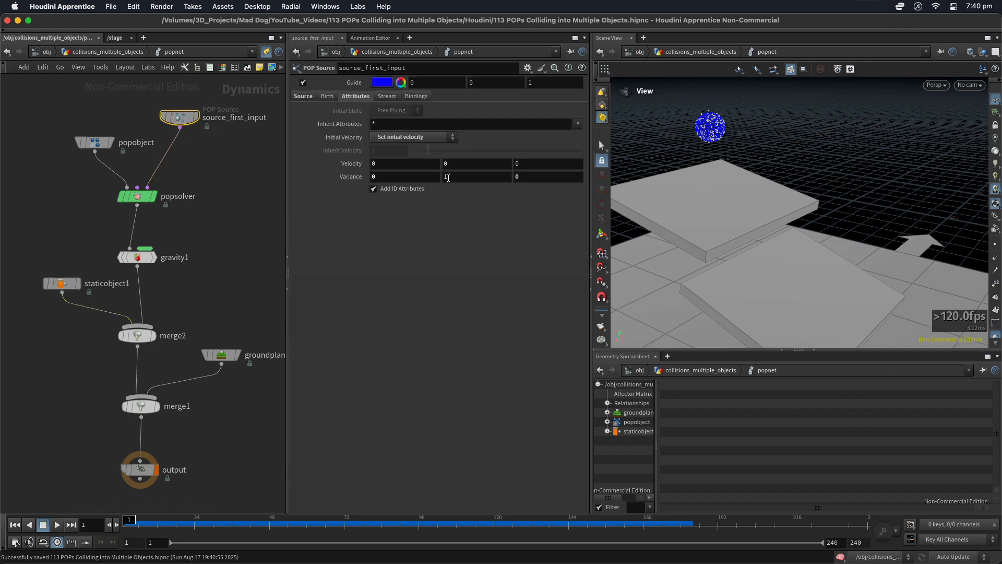
left_click(477, 177)
type("0")
key("Return")
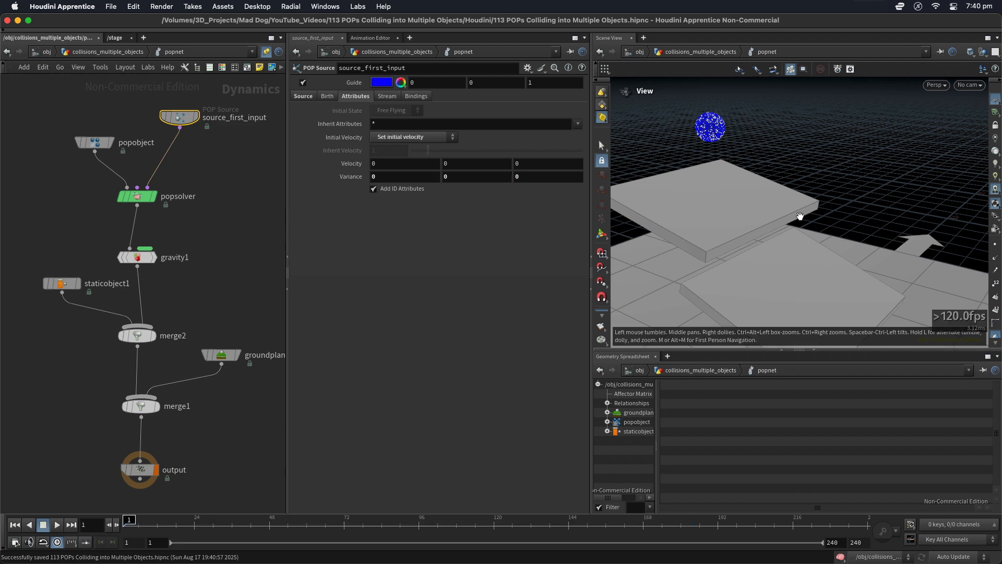
left_click_drag(826, 180, 813, 172)
key("Up")
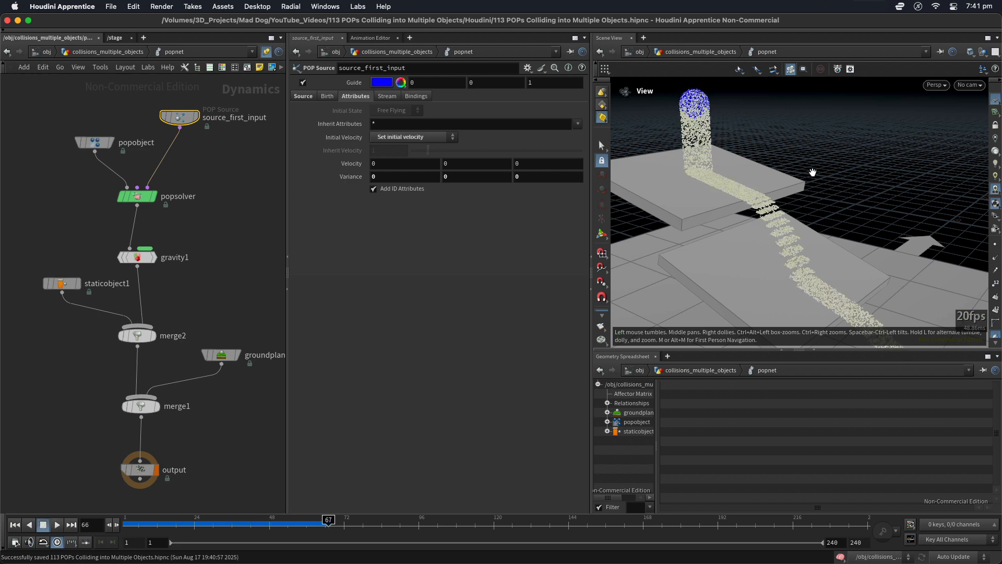
key("ctrl+Up")
Set the Y velocity Variance of source_first_input to 1 and save the scene
left_click(457, 181)
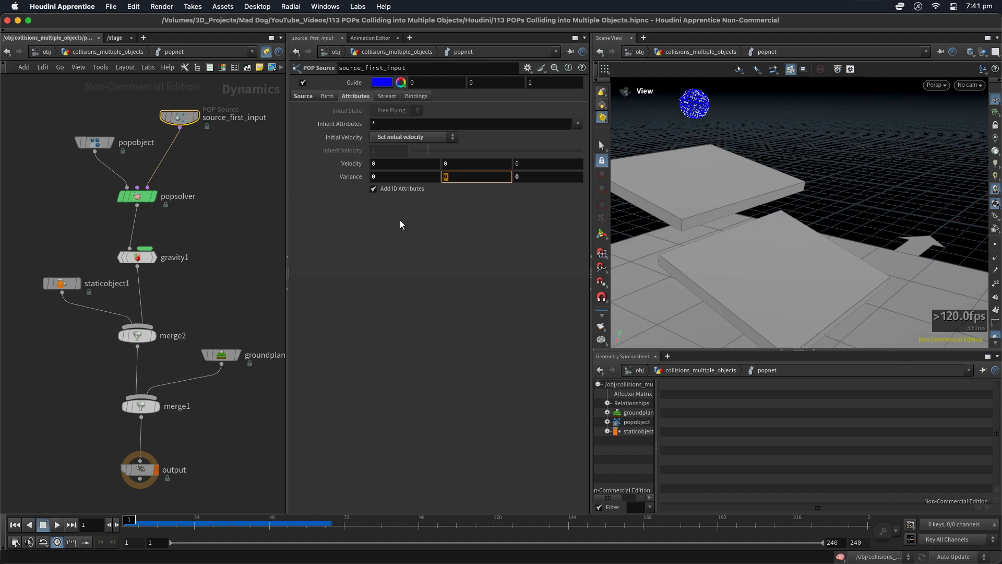
type("1")
key("Return")
key("super+s")
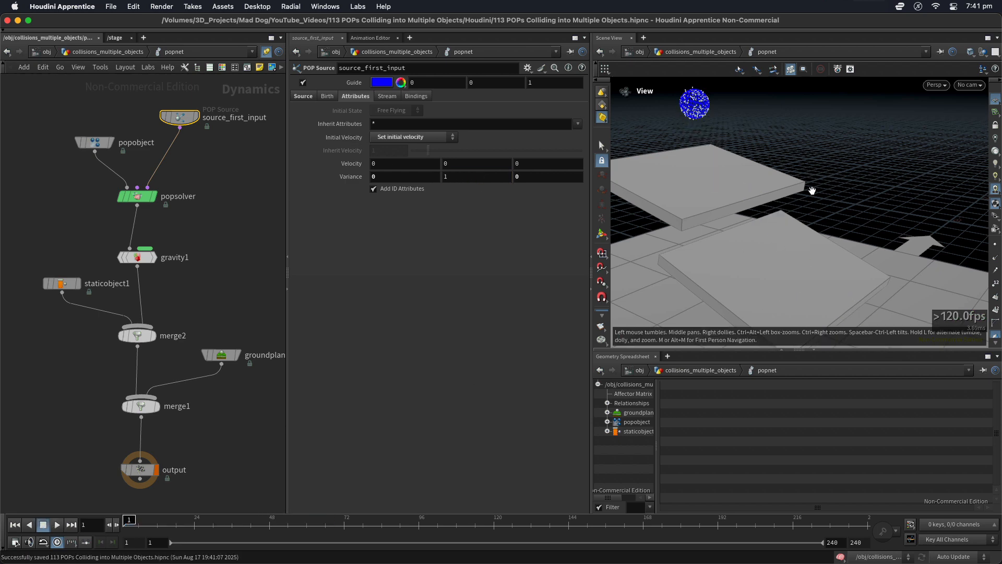
scroll(799, 198, "down", 10)
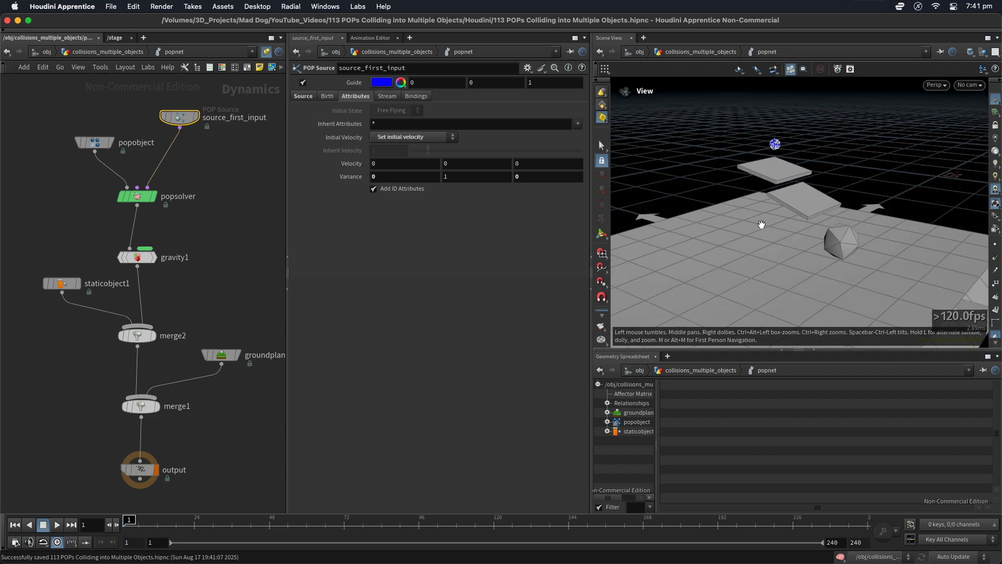
scroll(796, 160, "up", 5)
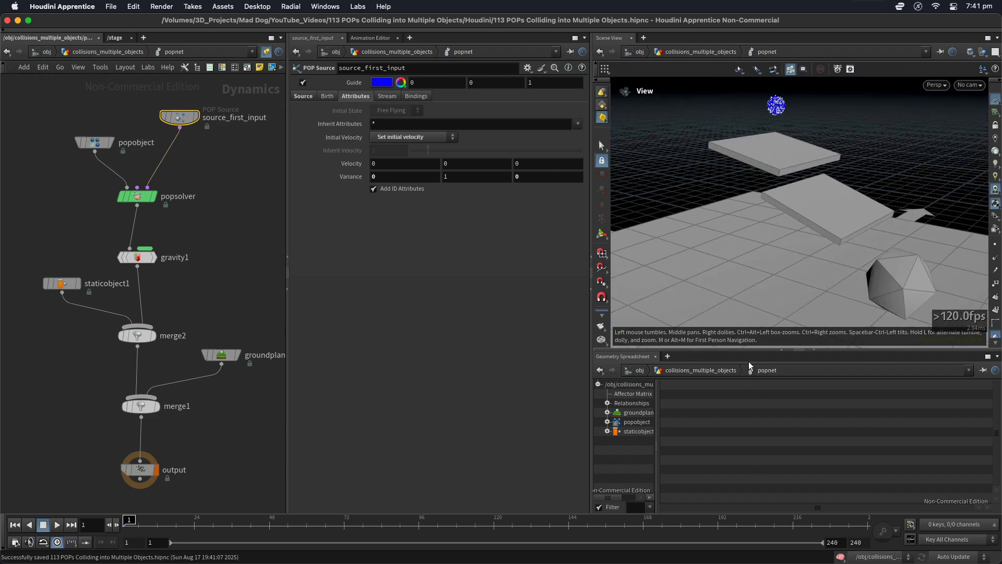
middle_click_drag(751, 124, 708, 171)
right_click_drag(783, 215, 737, 230)
mouse_move(737, 230)
left_mouse_down()
mouse_move(750, 228)
mouse_move(732, 229)
left_mouse_up()
middle_click_drag(751, 187, 758, 145)
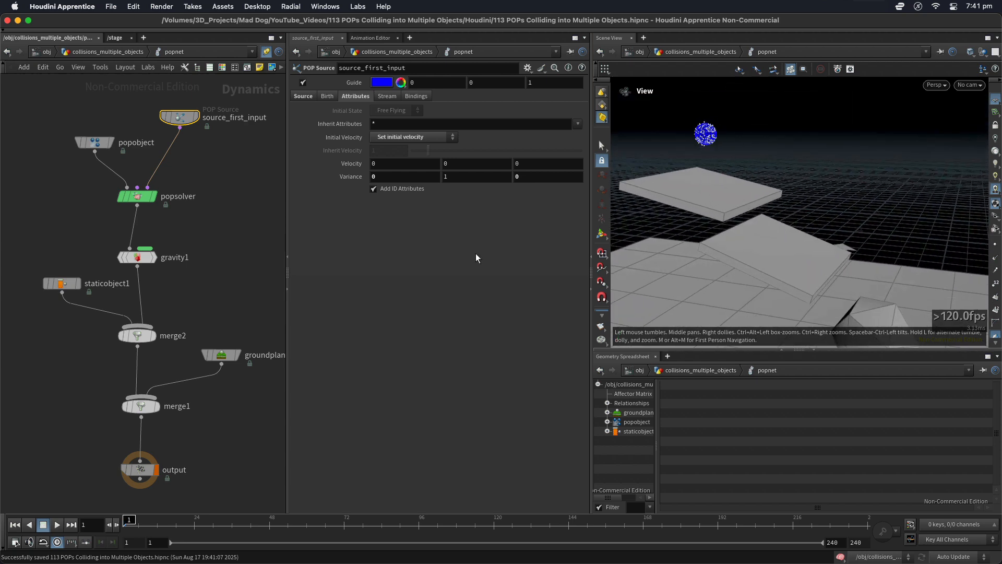
Set the source's Y velocity Variance to 3, save, play the simulation to examine the particle clumping and return to frame 1
left_click(462, 177)
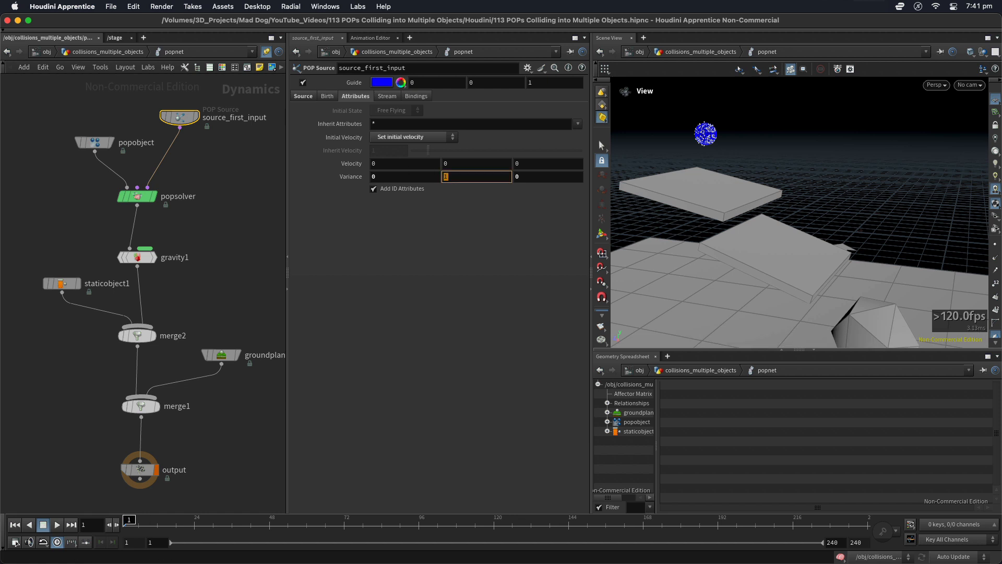
key("Return")
key("super+s")
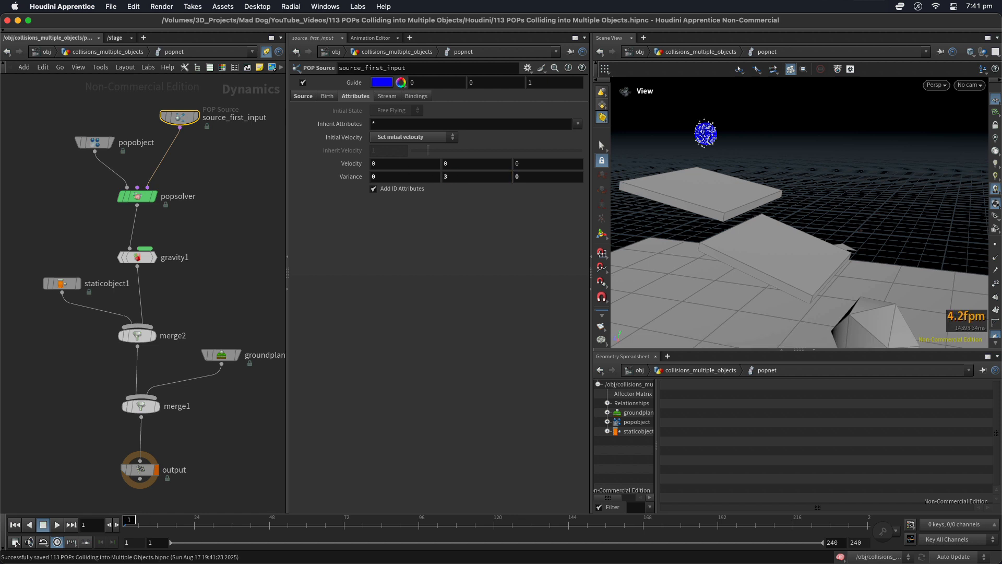
key("Up")
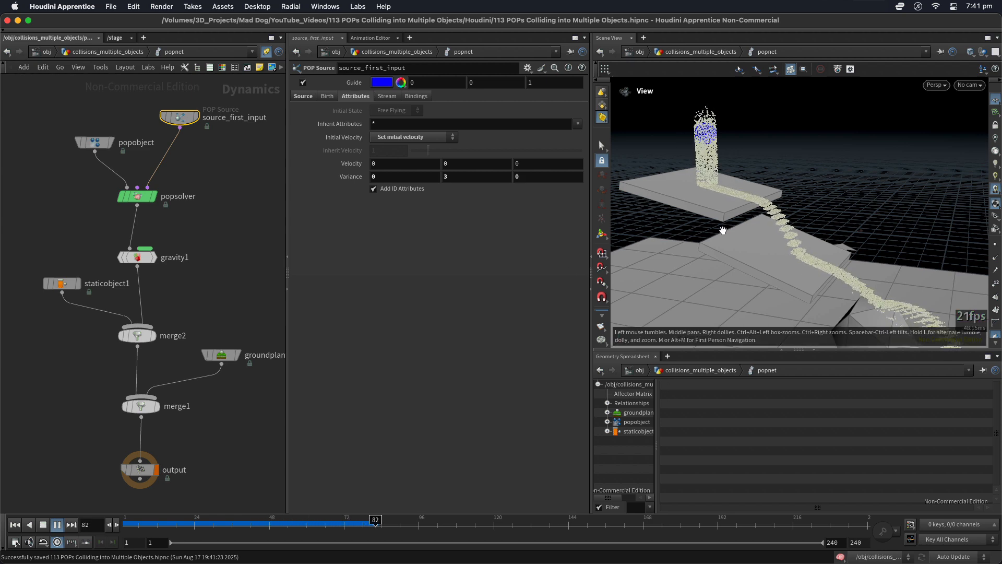
middle_click_drag(815, 174, 799, 156)
right_click_drag(761, 233, 839, 233)
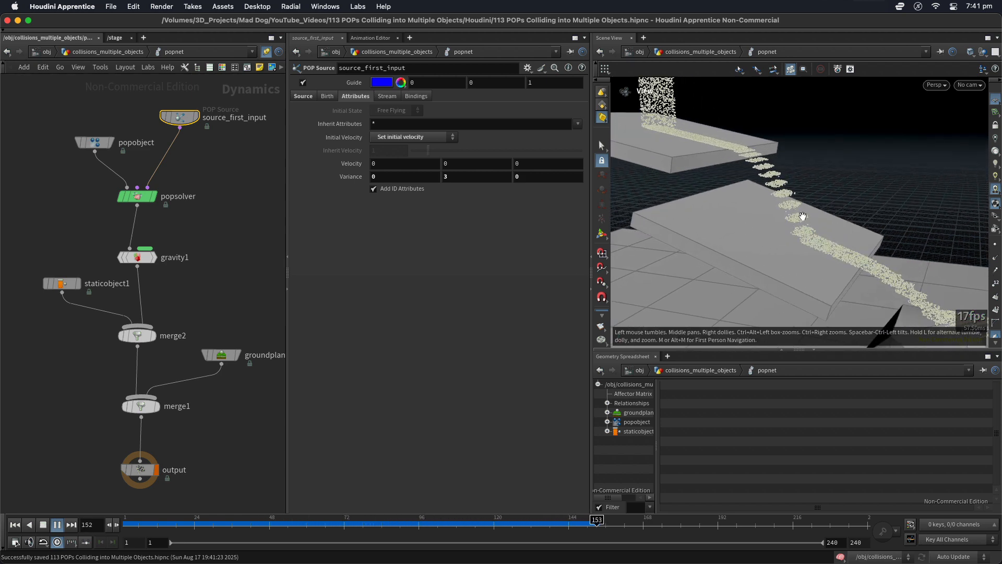
key("ctrl+Up")
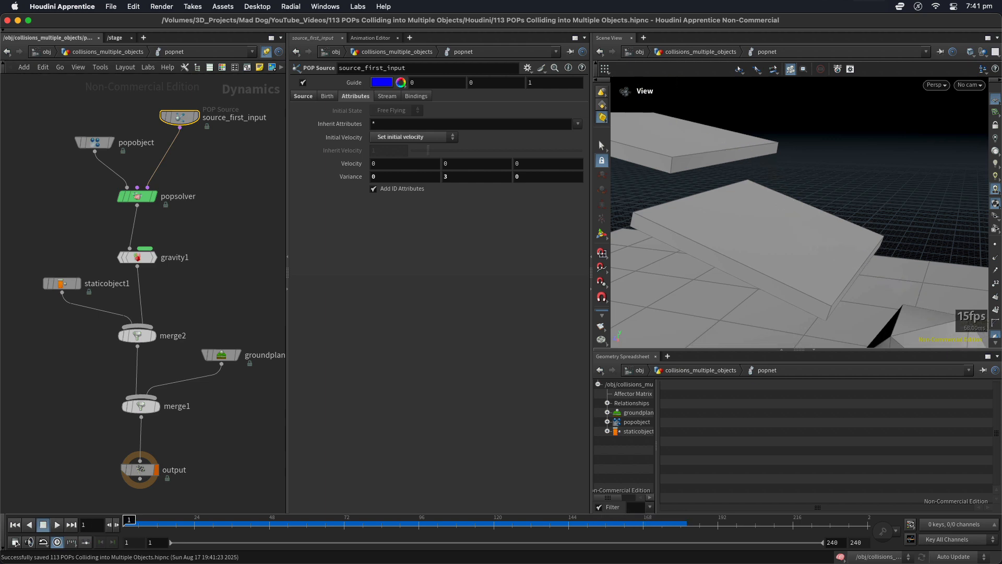
Change the Y velocity Variance of source_first_input back to 1
left_click(461, 176)
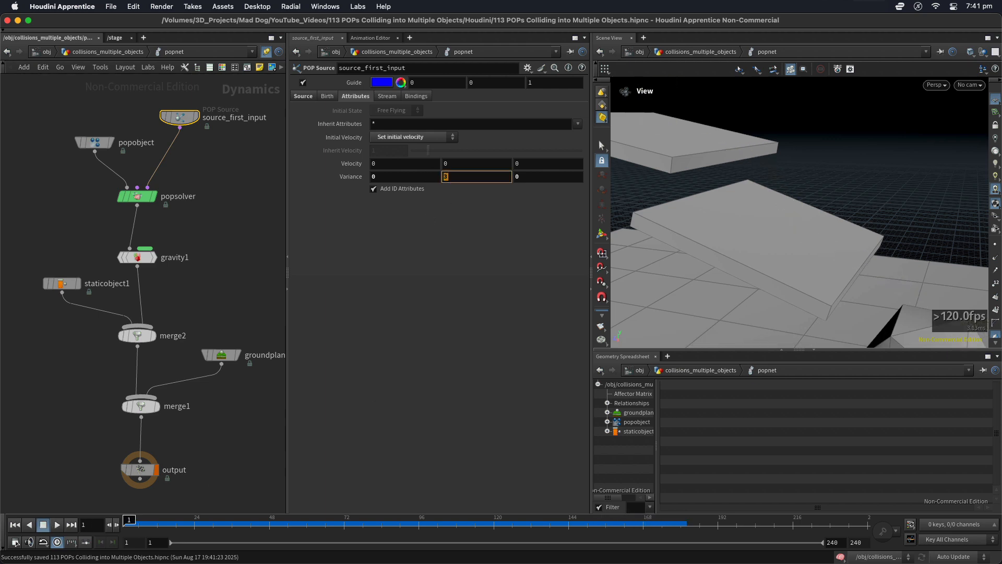
key("Return")
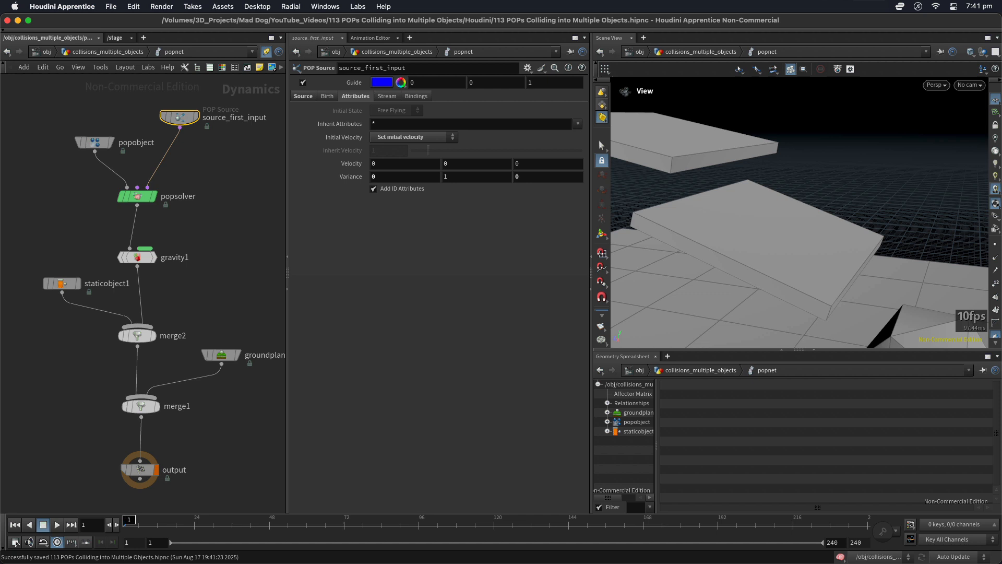
right_click_drag(868, 180, 692, 211)
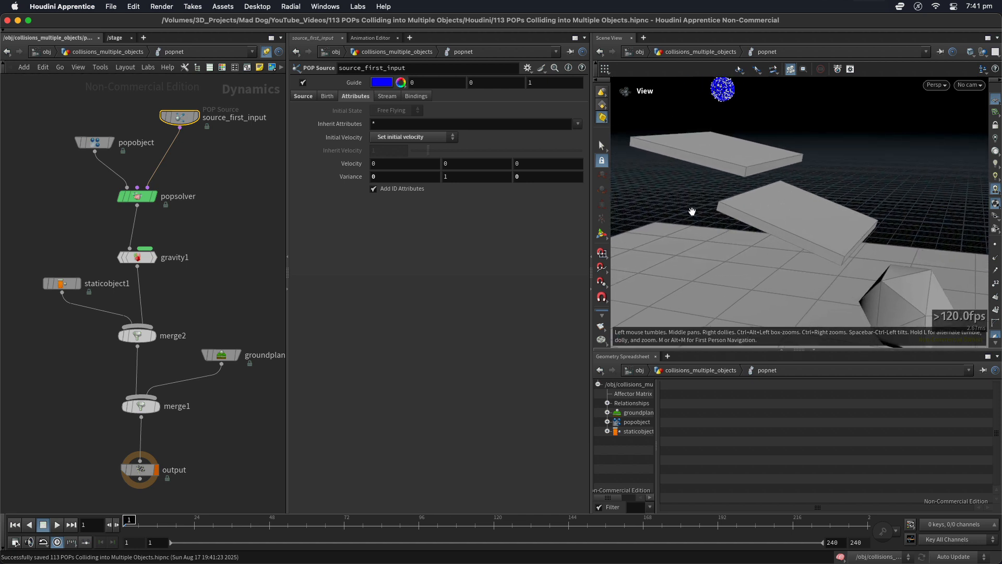
Go up to the collisions_multiple_objects network, set the popnet DOP Network's simulation Substeps to 2 and save the scene
left_click(124, 52)
right_click_drag(124, 395, 174, 338)
middle_click_drag(155, 309, 47, 494)
mouse_move(163, 263)
right_mouse_down()
mouse_move(143, 278)
mouse_move(152, 271)
right_mouse_up()
left_click_drag(66, 328, 163, 419)
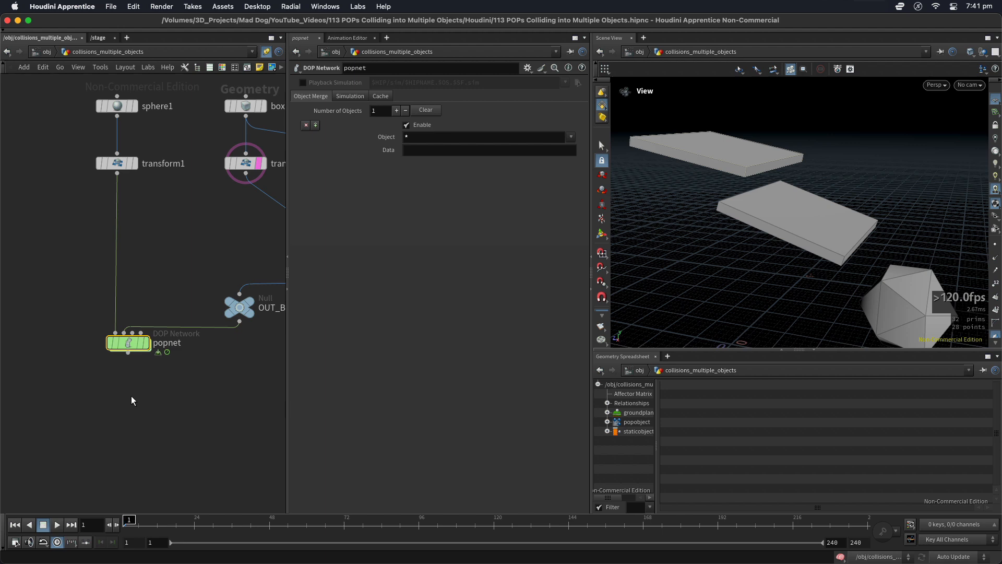
left_click(352, 96)
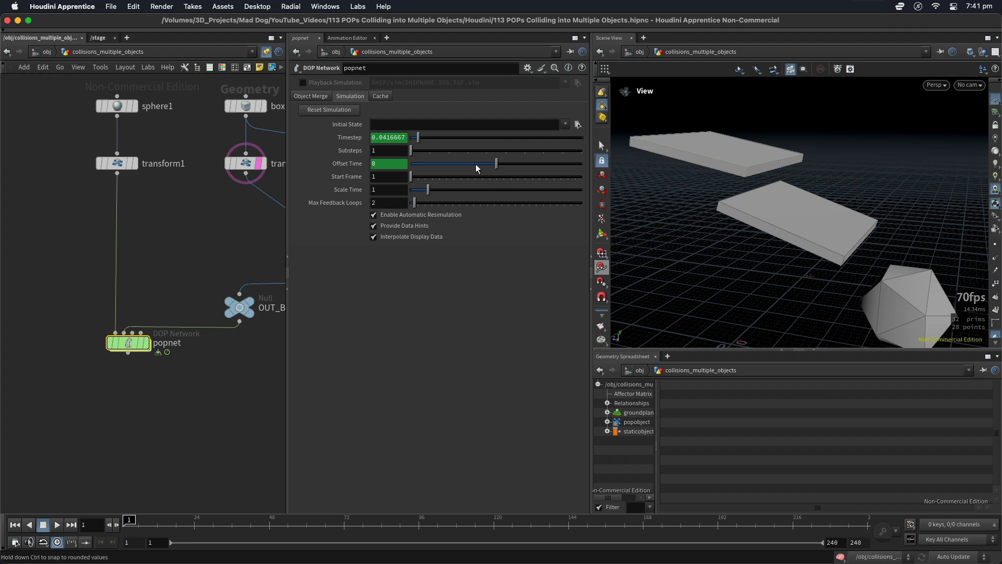
left_click(384, 154)
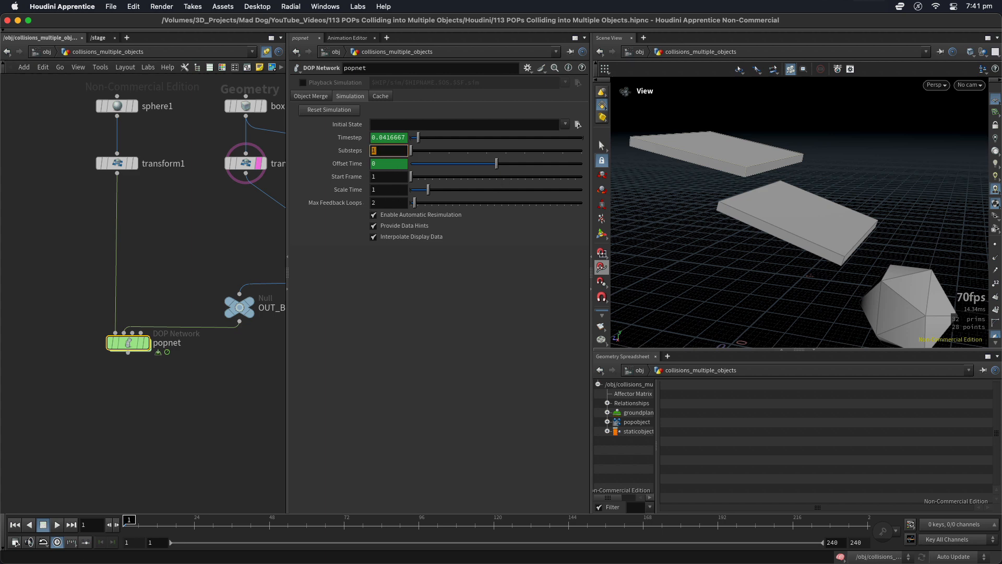
key("Return")
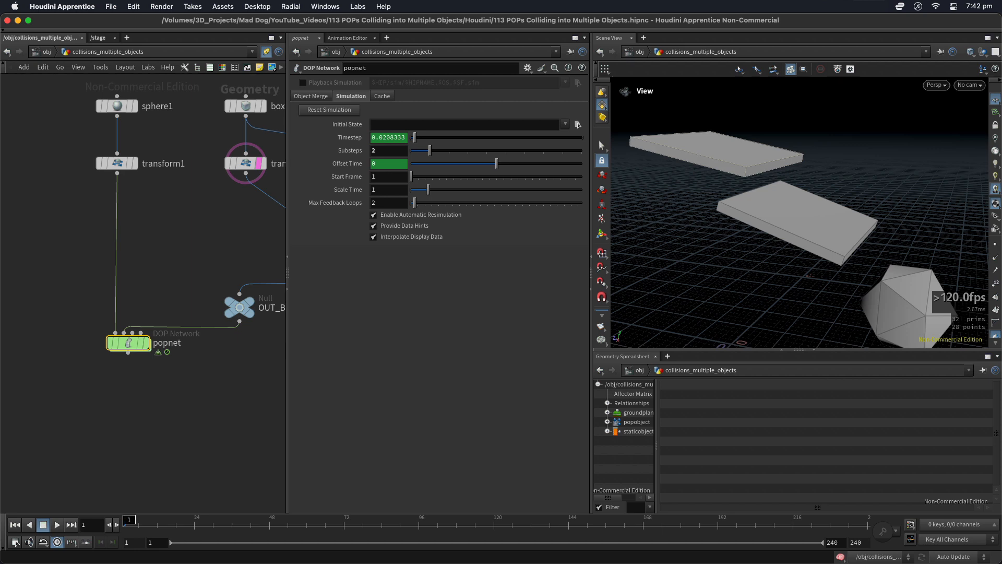
key("ctrl+s")
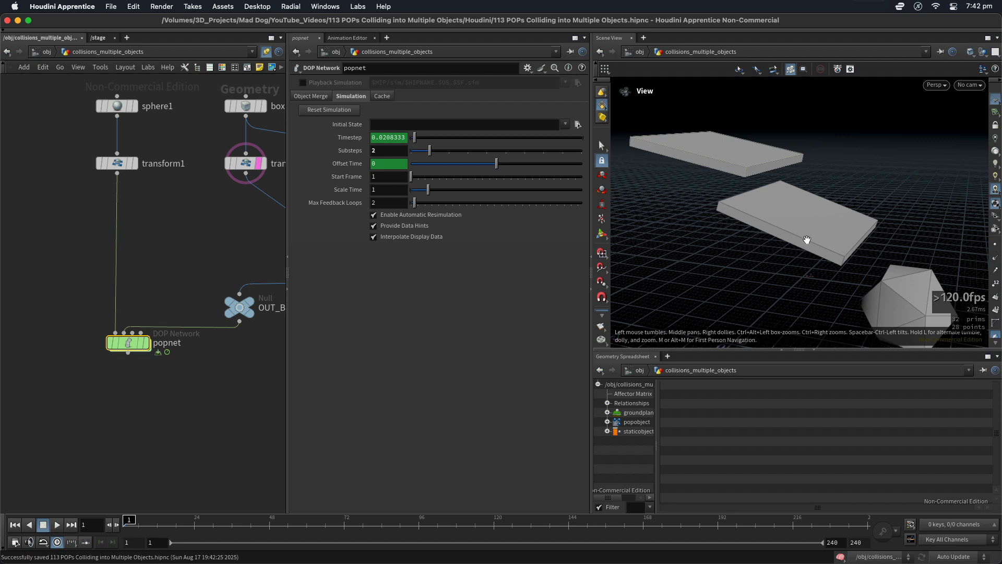
Turn on the popnet node's display flag to show the simulation in the viewport at frame 1
key("Up")
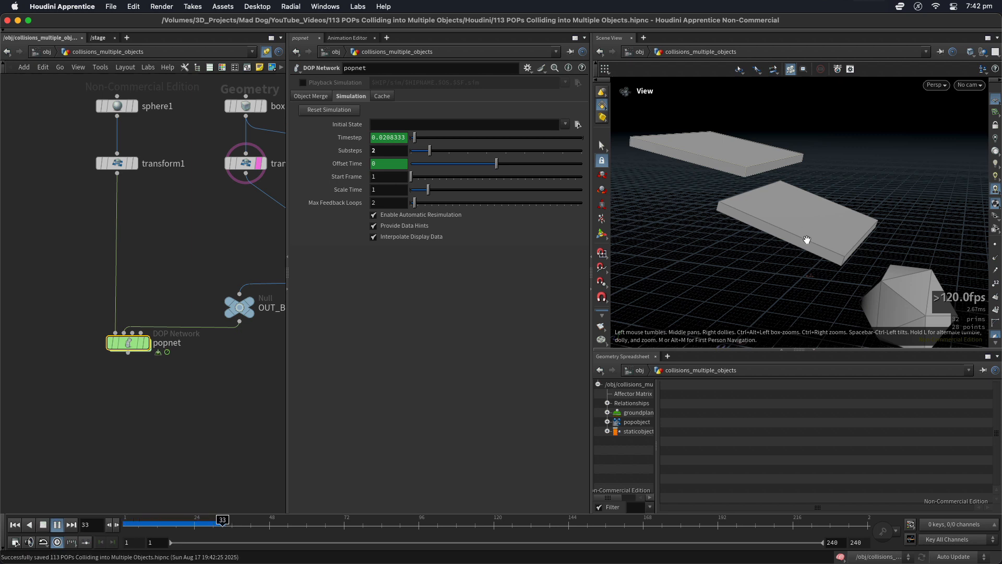
key("ctrl+Up")
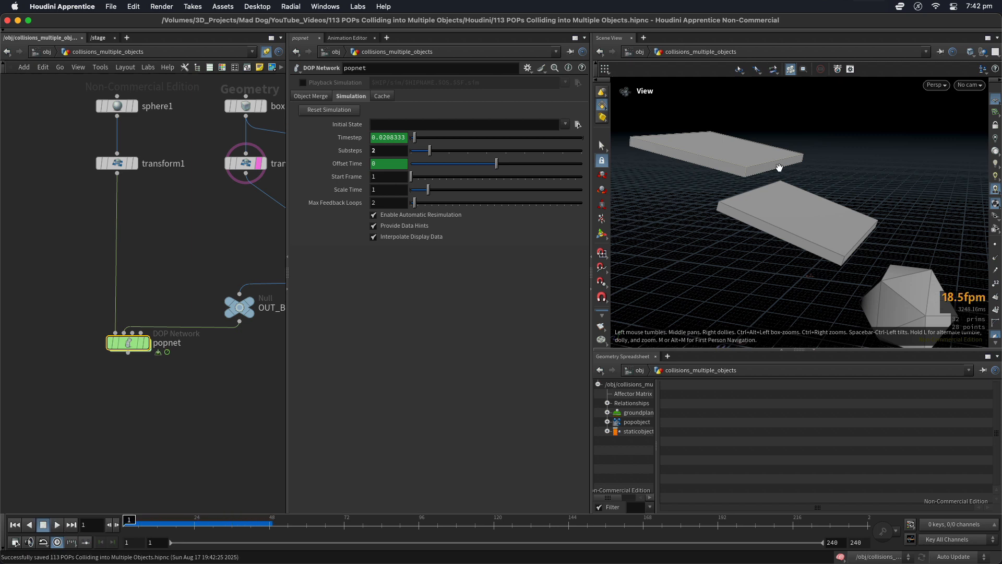
right_click_drag(805, 169, 783, 172)
left_click(146, 344)
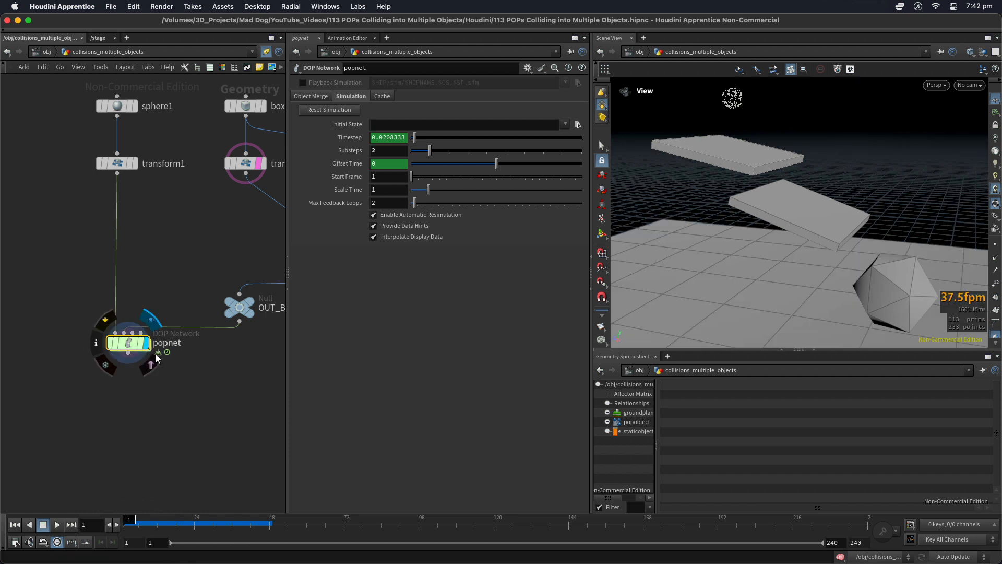
right_click_drag(854, 107, 831, 112)
middle_click_drag(805, 148, 784, 162)
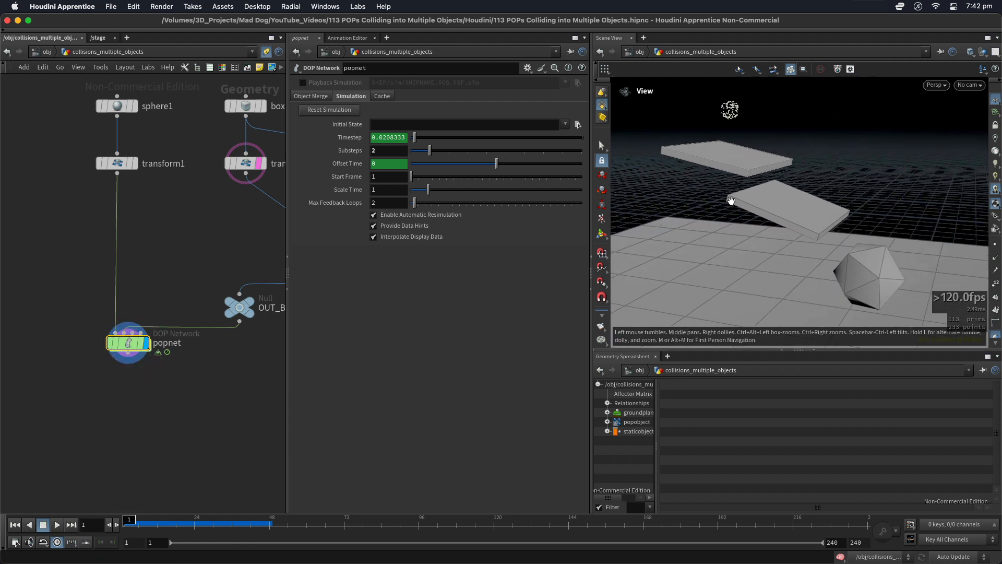
Play the simulation with 2 substeps, examine the particle stream up close, return to frame 1 and save the scene
key("Up")
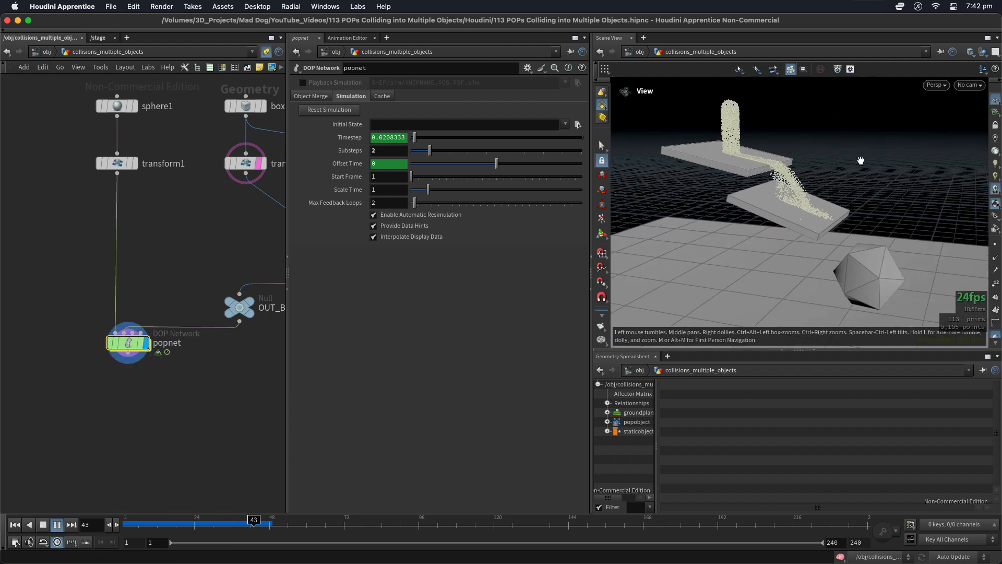
right_click_drag(731, 201, 857, 171)
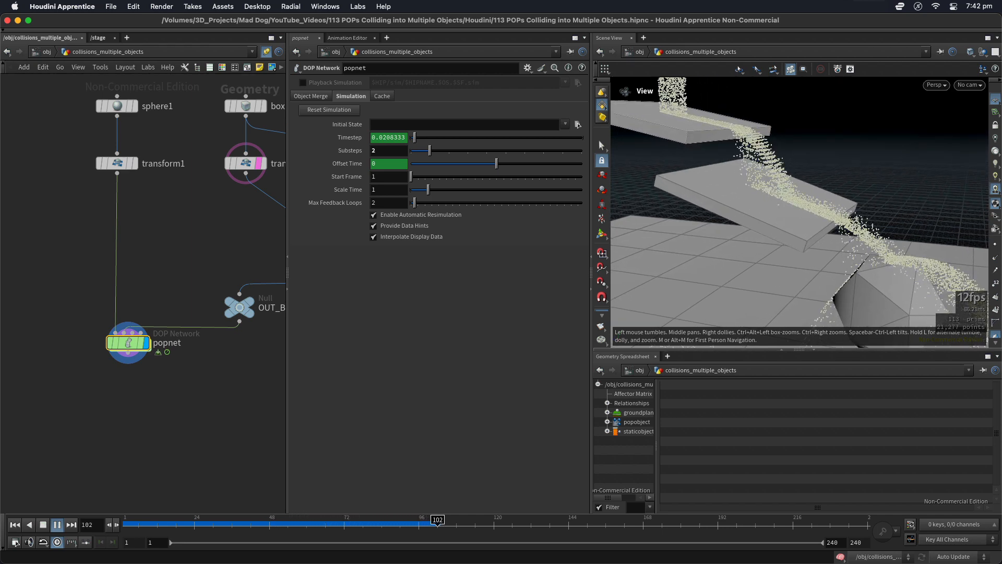
key("ctrl+Up")
key("ctrl+s")
Set the popnet DOP Network's simulation Substeps to 3
double_click(379, 152)
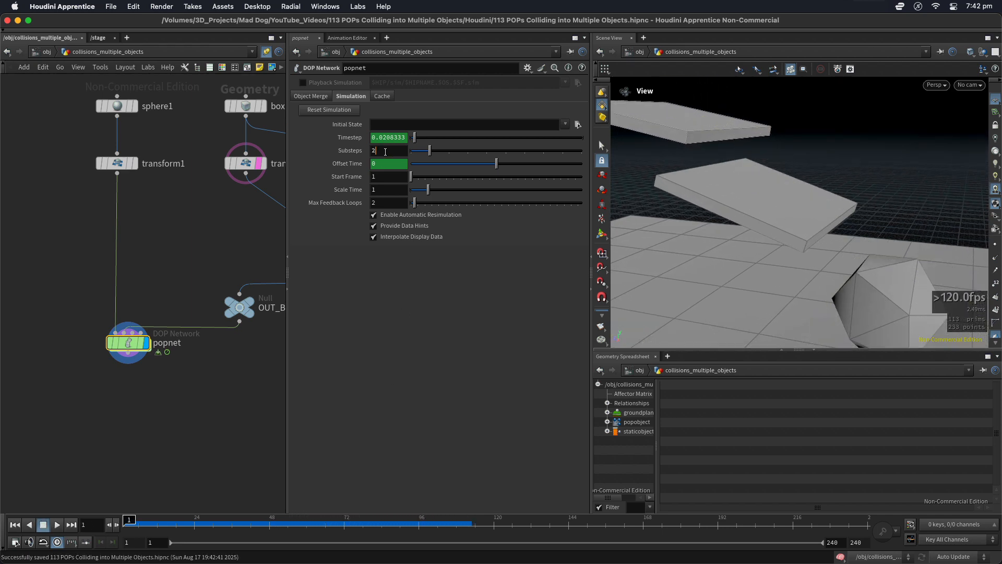
type("3")
key("Return")
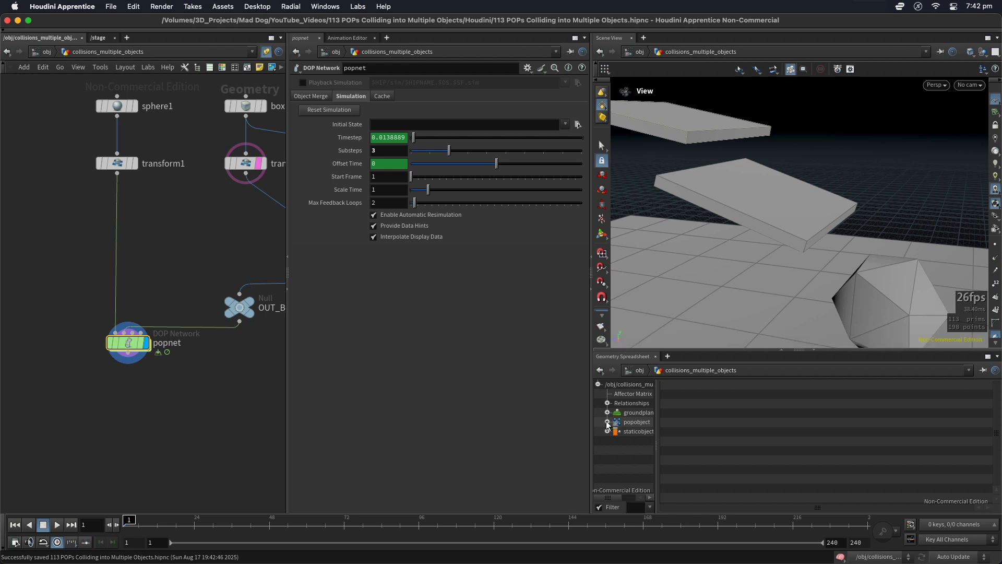
Play the simulation with 3 substeps, examine the particle stream on the two tilted boxes up close and return to frame 1
left_click(57, 525)
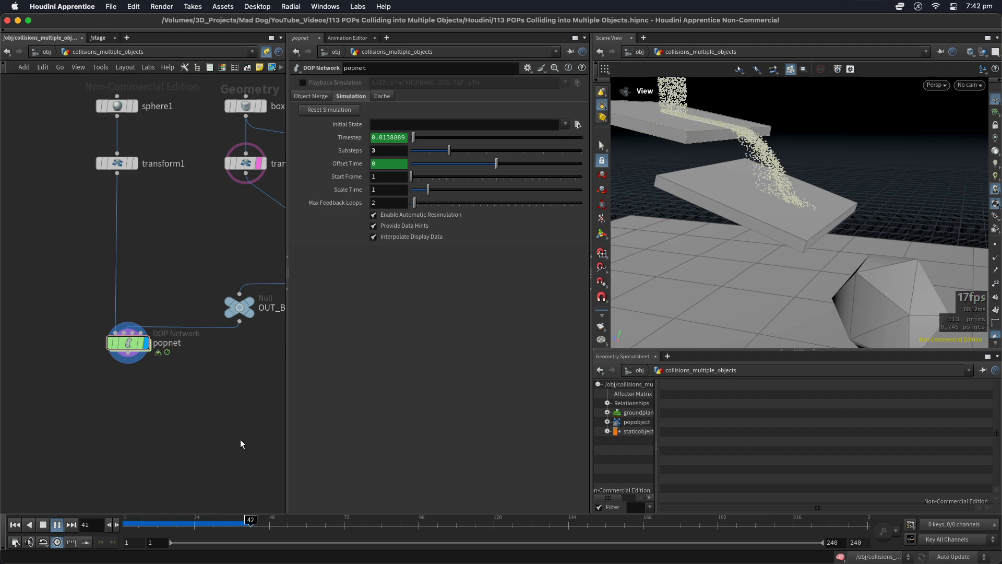
right_click_drag(766, 173, 821, 158)
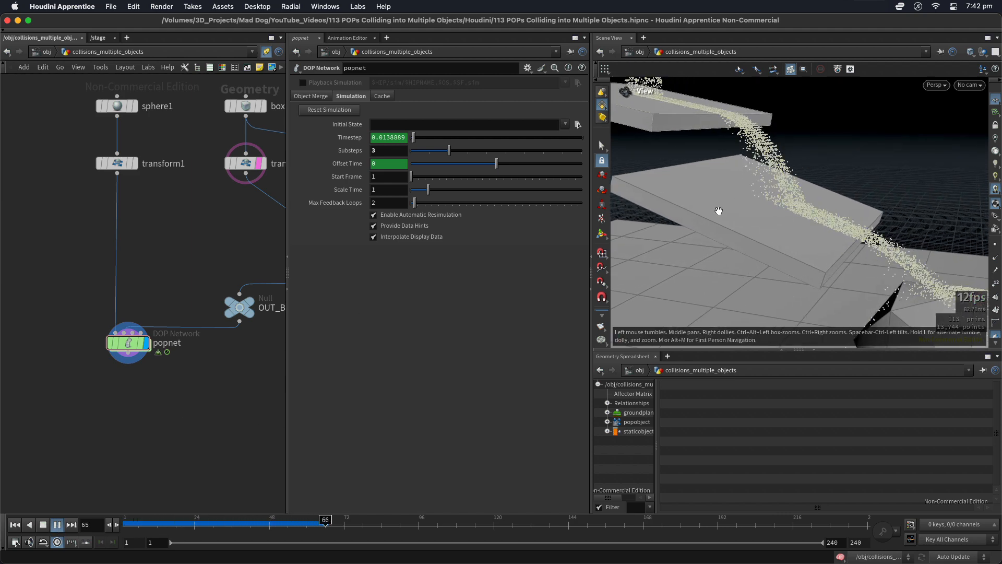
mouse_move(718, 211)
left_mouse_down()
mouse_move(703, 217)
mouse_move(719, 211)
mouse_move(703, 207)
left_mouse_up()
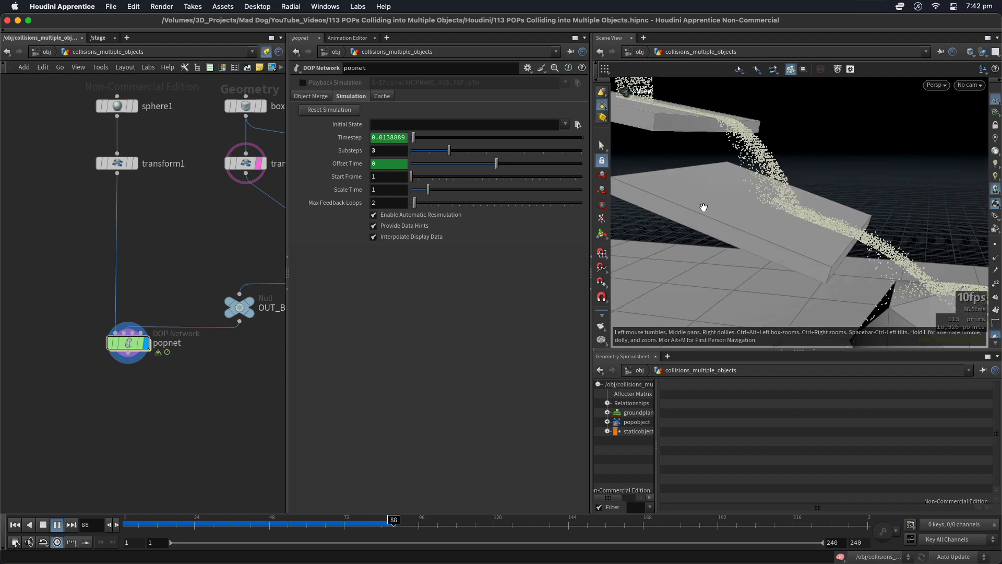
key("ctrl+Up")
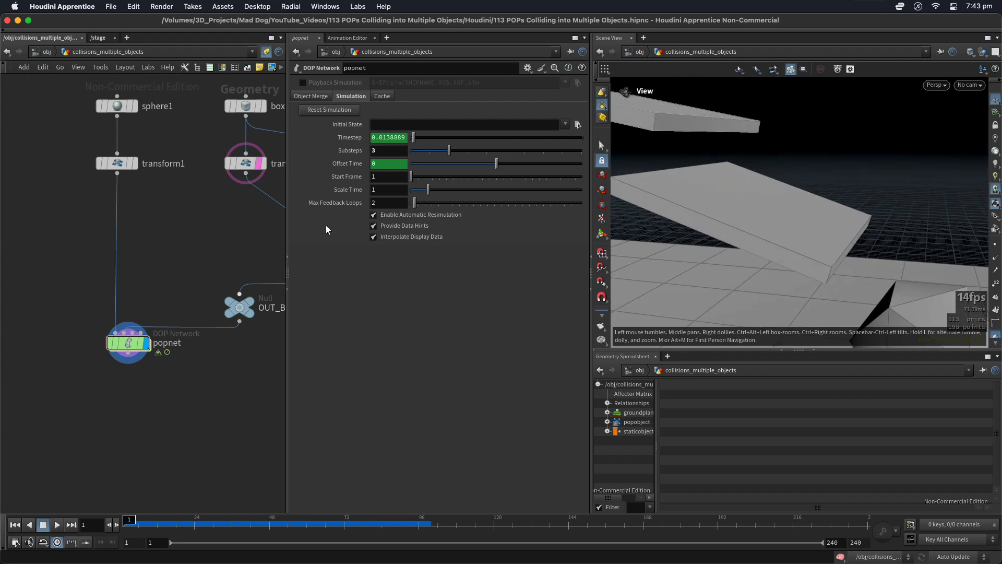
Set the popnet DOP Network's simulation Substeps to 6 and save the scene
left_click(389, 150)
type("6")
key("Return")
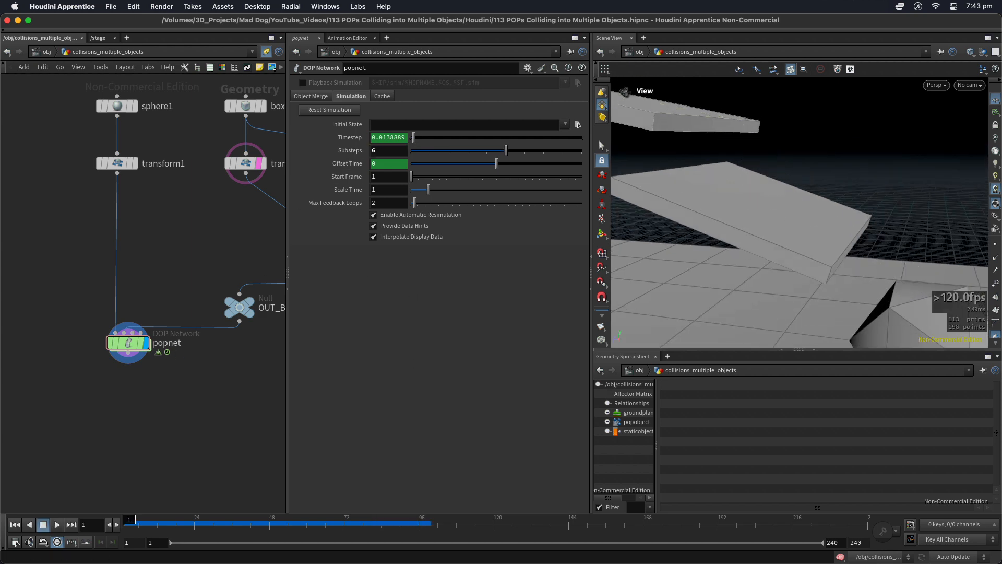
key("ctrl+s")
Play the simulation with 6 substeps, examine the particle stream flowing over the boxes and icosahedron, and return to frame 1
key("Up")
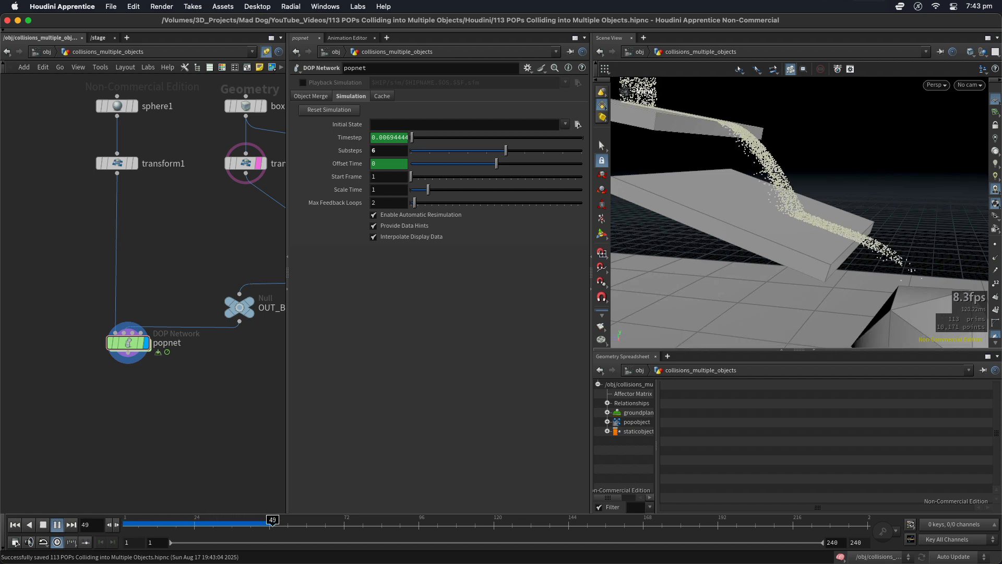
scroll(873, 174, "down", 5)
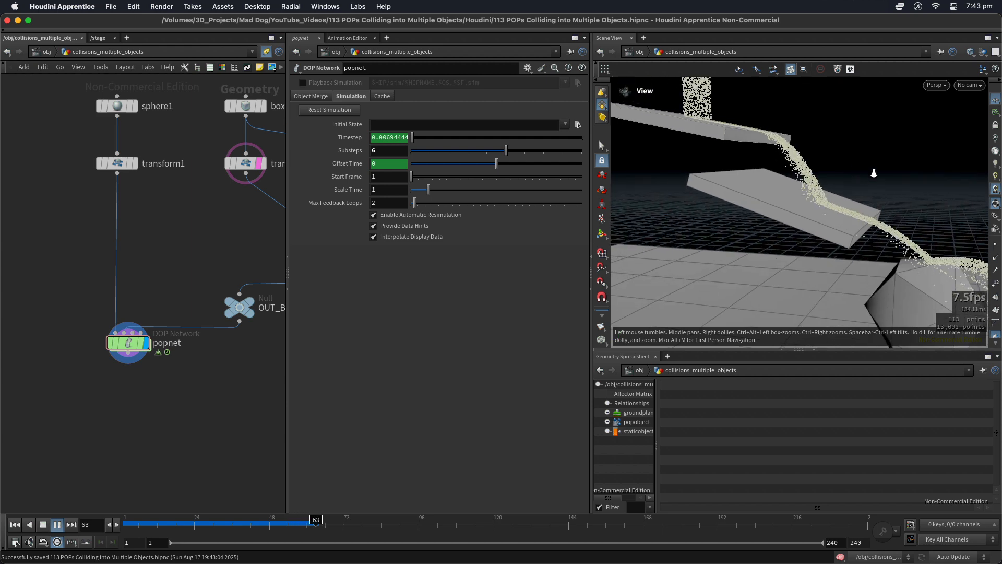
middle_click_drag(830, 150, 812, 159)
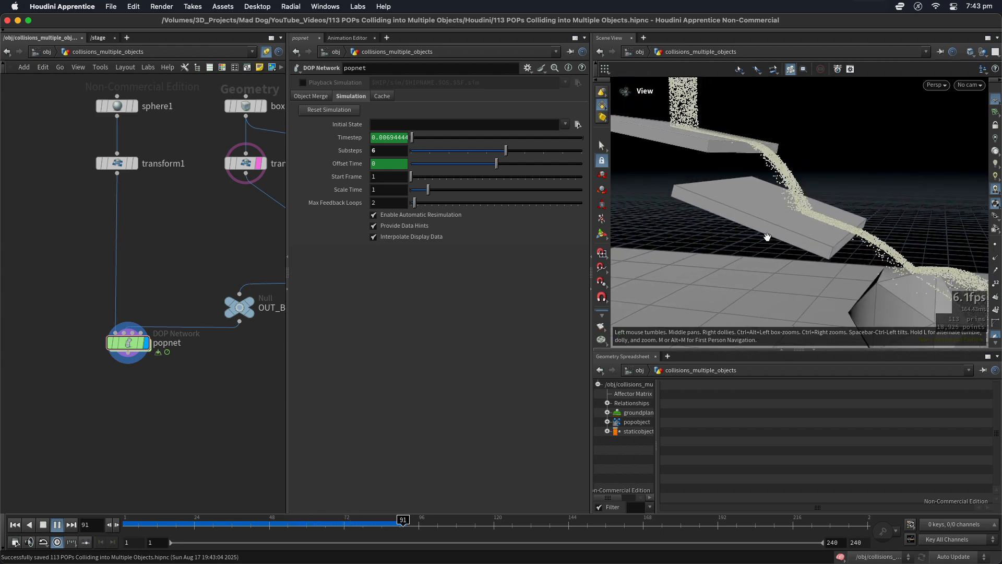
key("ctrl+Up")
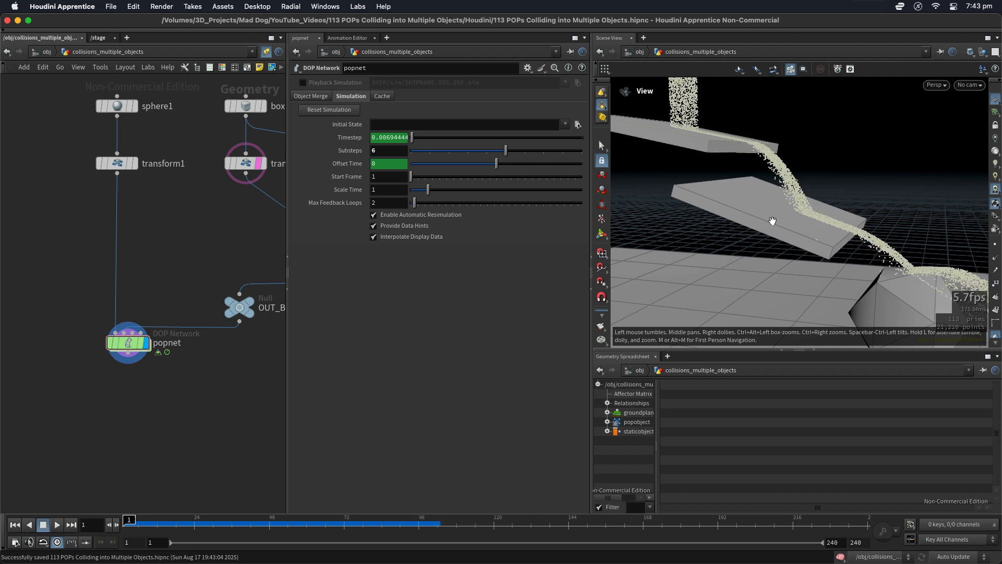
Set the popnet DOP Network's Substeps to 1, save the scene and play the simulation for comparison, returning to frame 1
left_click_drag(393, 151, 313, 151)
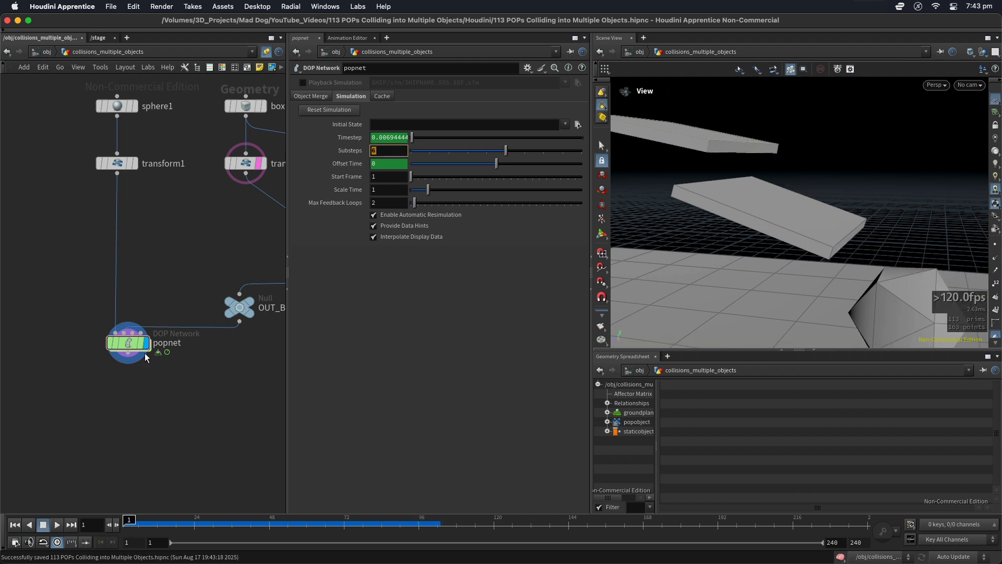
type("1")
key("Return")
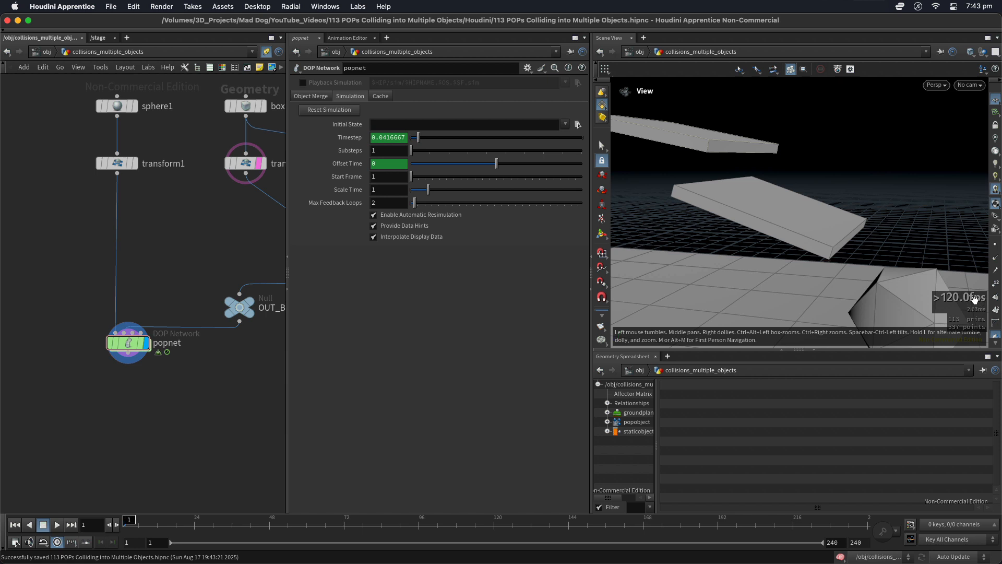
key("super+s")
key("Up")
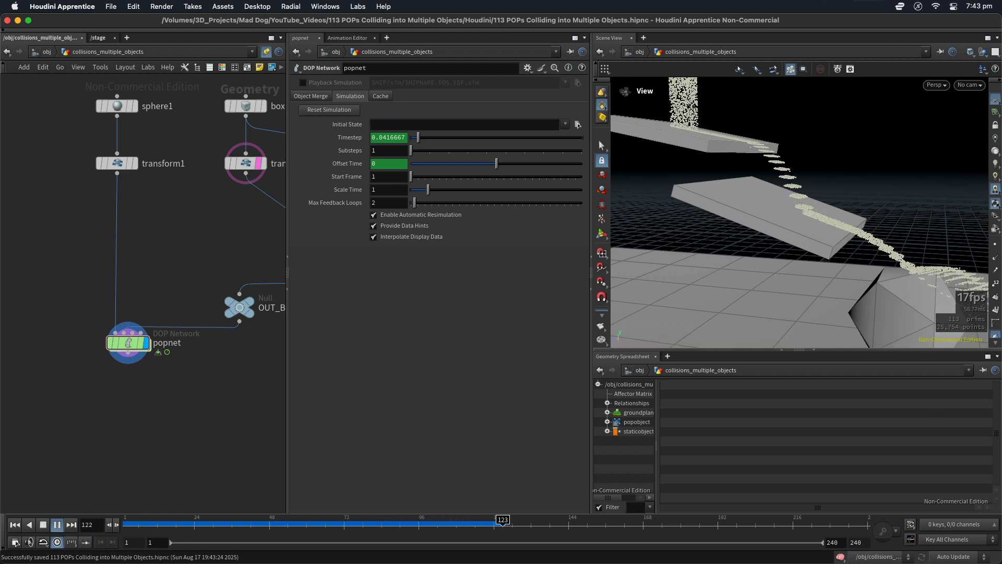
key("ctrl+Up")
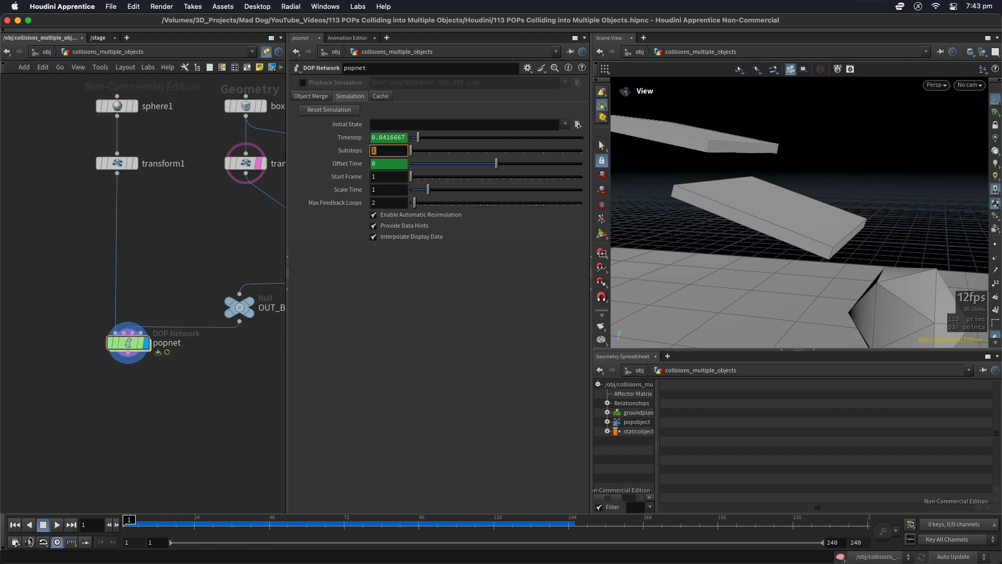
Set the popnet DOP Network's Substeps to 2, save the scene and play the simulation briefly, returning to frame 1
key("Return")
key("ctrl+s")
key("Up")
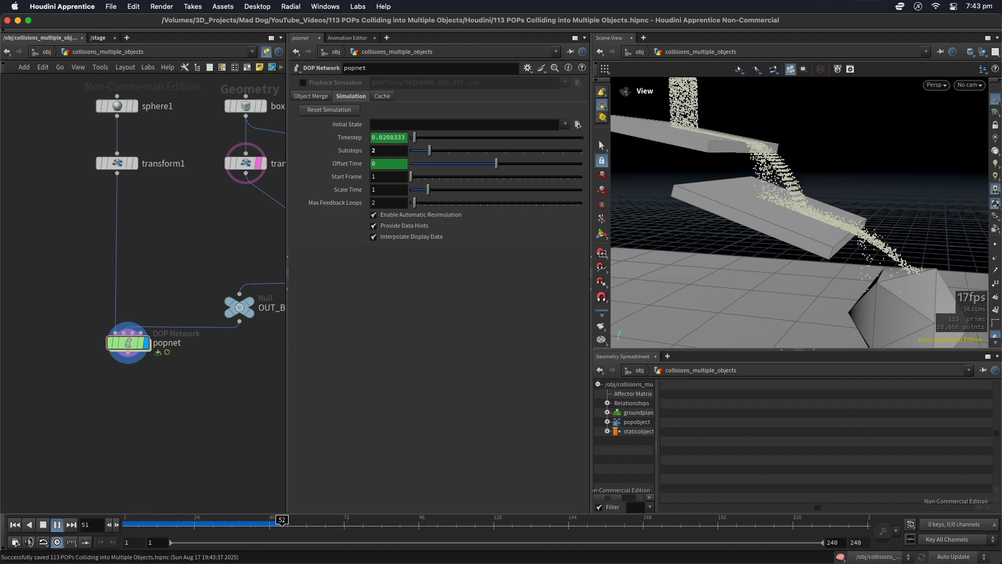
key("ctrl+Up")
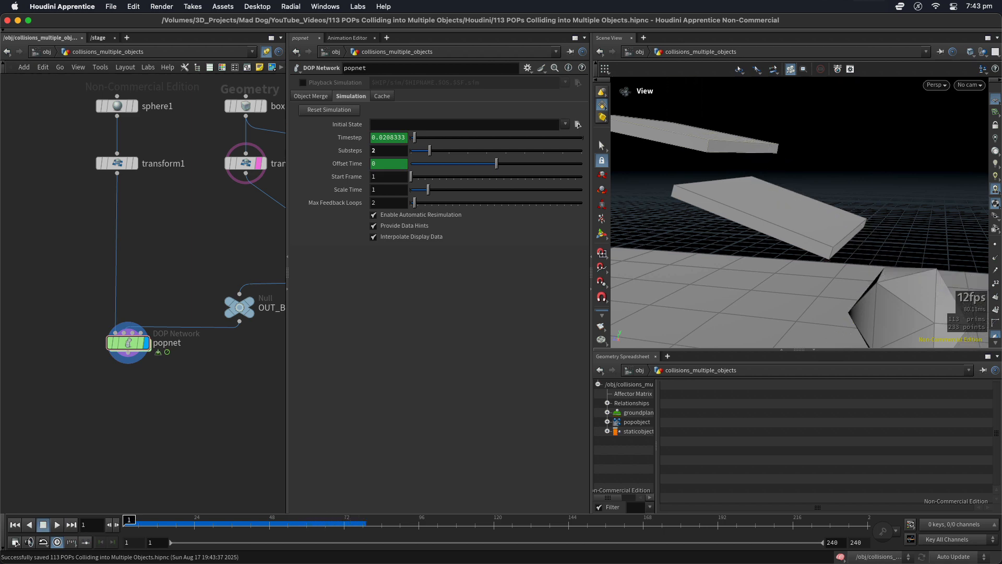
Save the scene, set the popnet DOP Network's simulation Substeps to 6 and play the simulation
key("ctrl+s")
type("6")
key("Return")
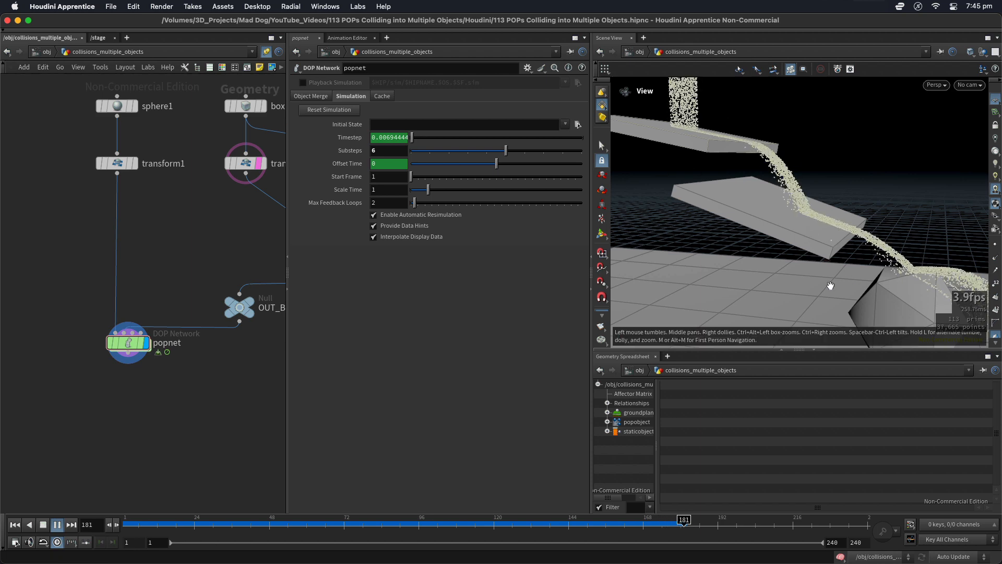
Return to frame 1 and frame the emitter, both tilted boxes and the icosahedron together in the viewport
key("ctrl+Up")
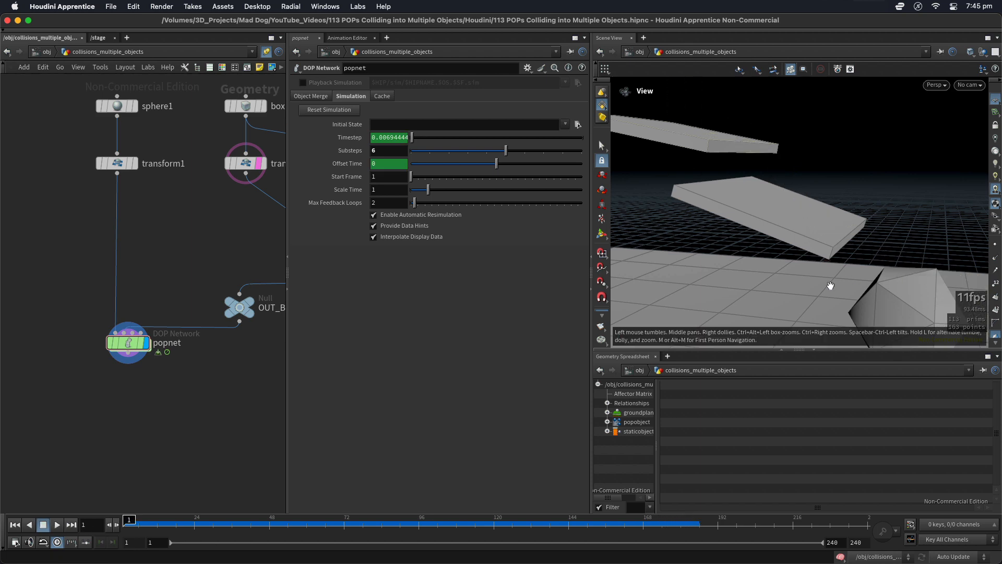
right_click_drag(848, 147, 801, 92)
middle_click_drag(778, 167, 714, 215)
left_click_drag(700, 230, 687, 230)
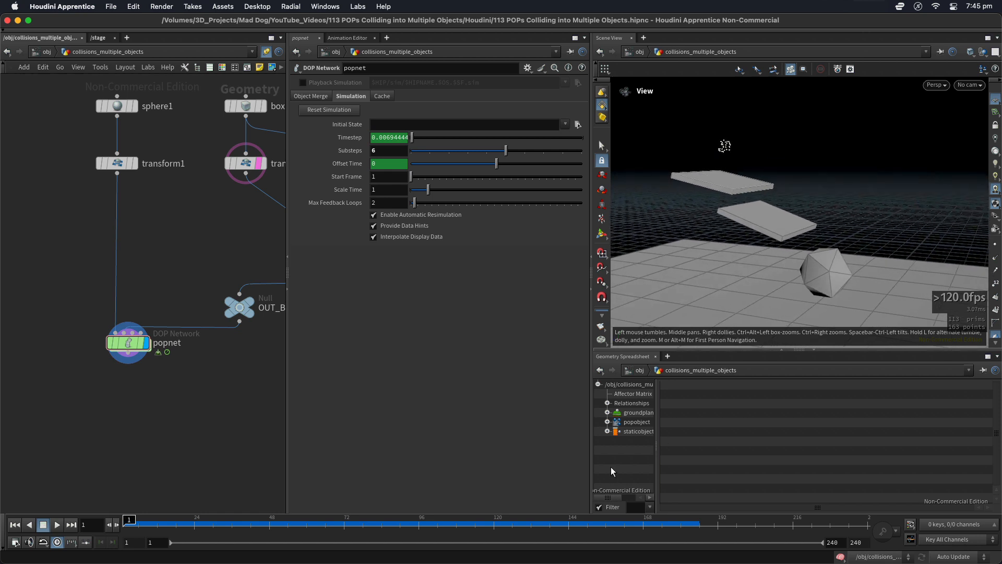